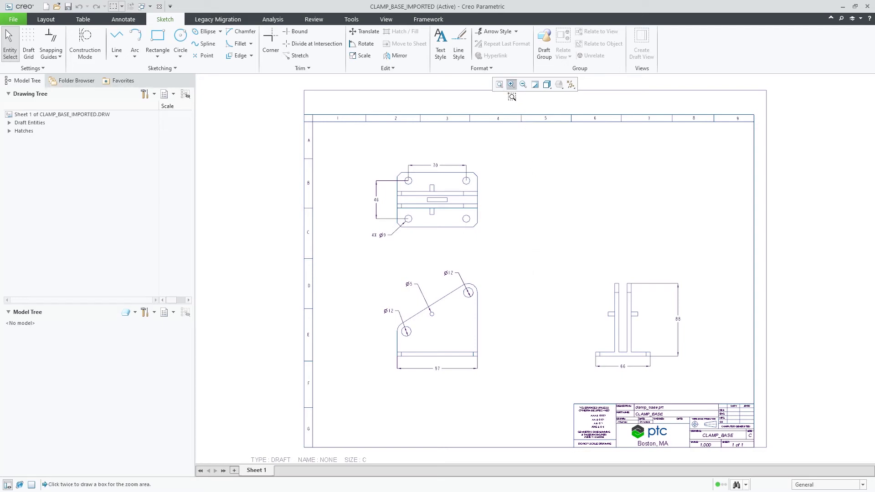
Step: Zoom in with a zoom box on the clamp base top view (70, 46, 4X Ø9)
left_click(360, 156)
left_click(501, 245)
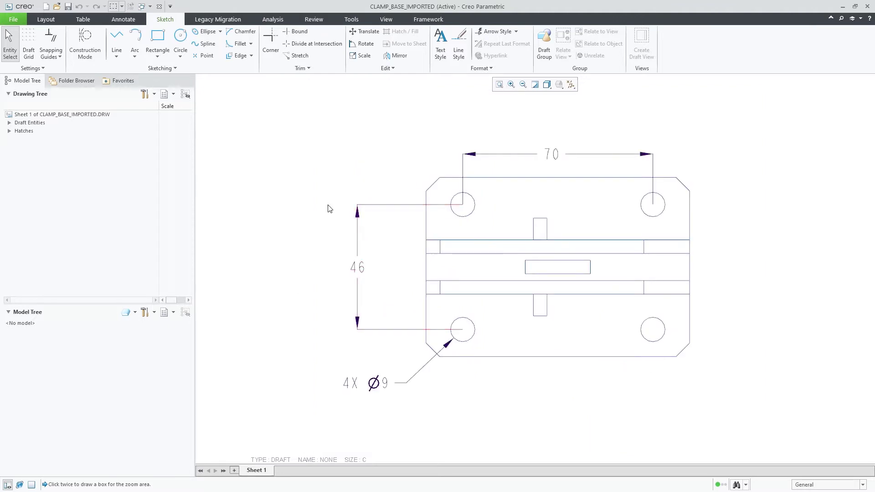
Step: Enable the Horizontal, Vertical, Equal and Midpoint snapping guides
left_click(56, 52)
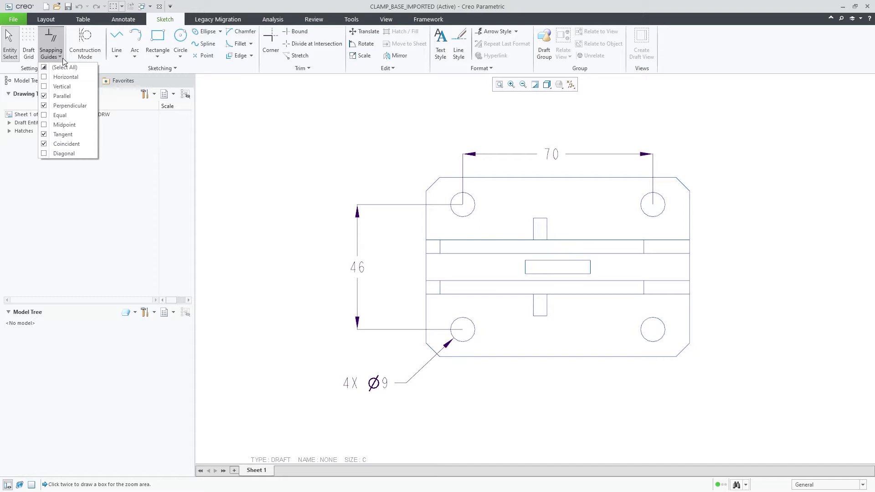
left_click(68, 77)
left_click(73, 87)
left_click(76, 117)
left_click(76, 125)
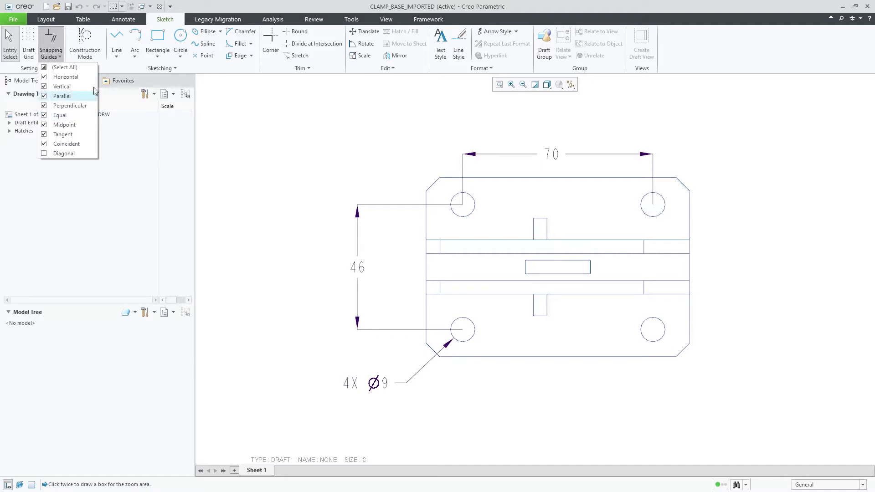
Step: Draw a horizontal line from the plate's left-edge midpoint to its right-edge midpoint
left_click(120, 43)
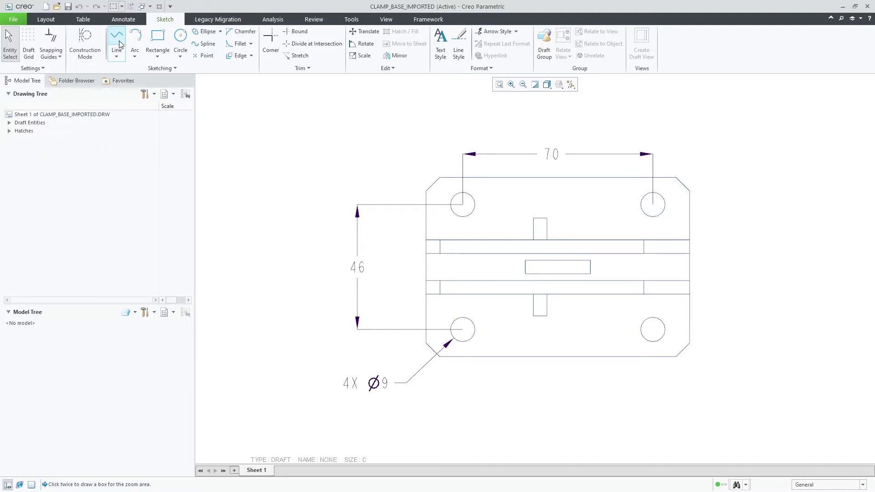
left_click(119, 44)
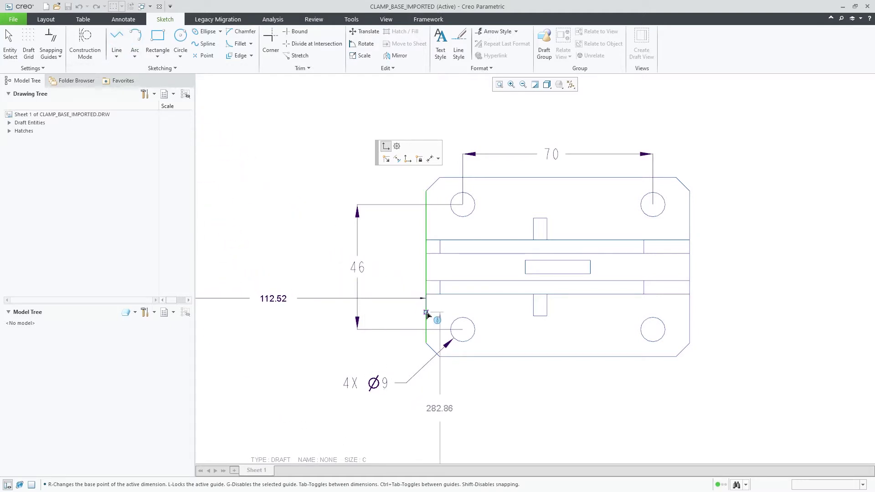
left_click(428, 269)
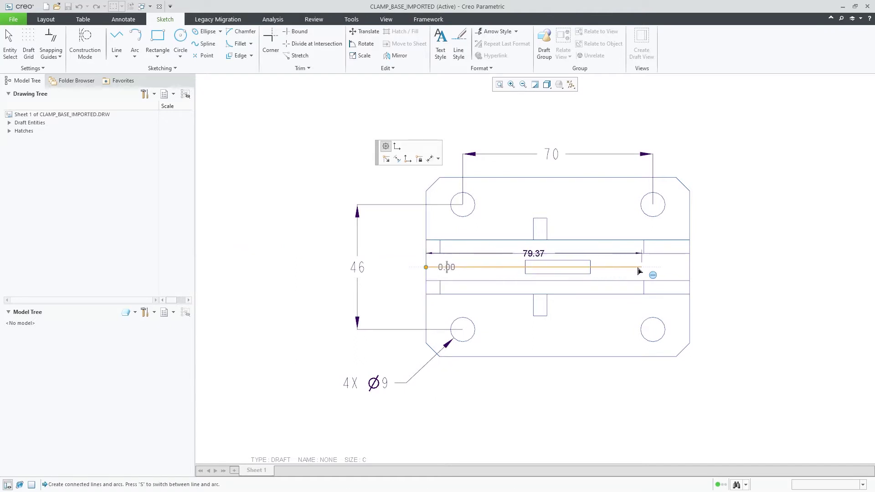
left_click(690, 269)
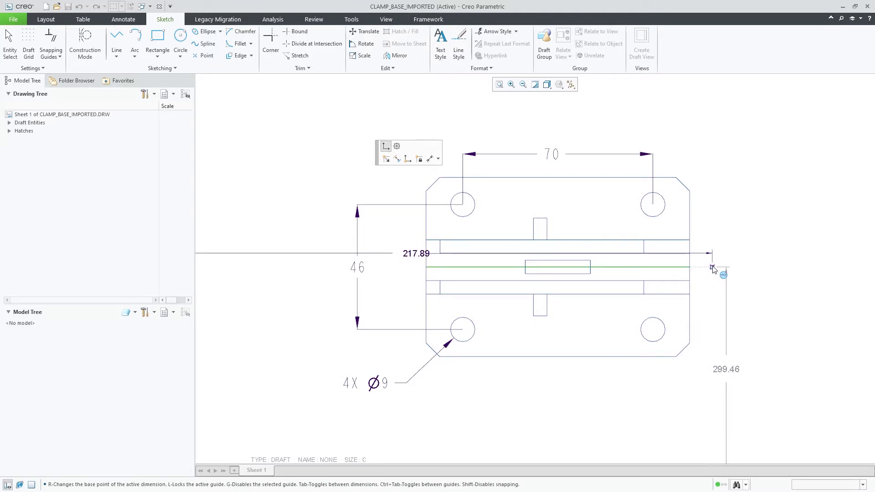
middle_click(714, 269)
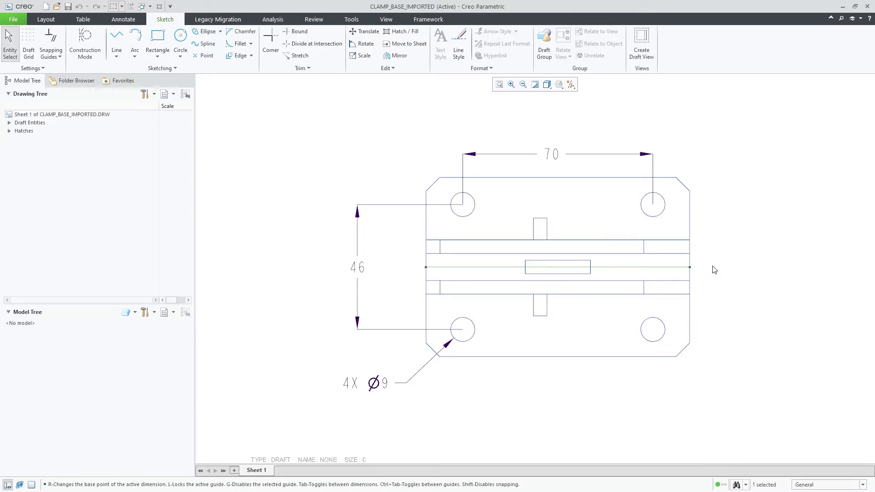
Step: Convert the horizontal line into a dashed construction centreline
right_click(714, 270)
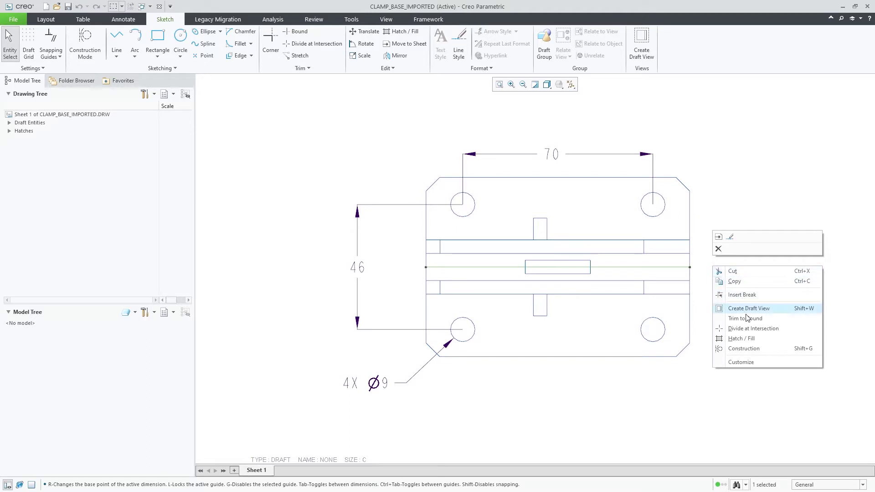
left_click(743, 349)
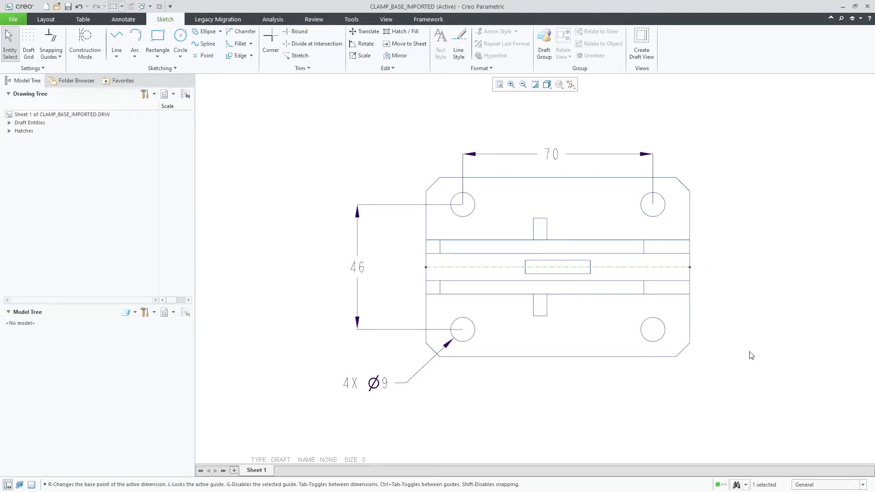
left_click(726, 299)
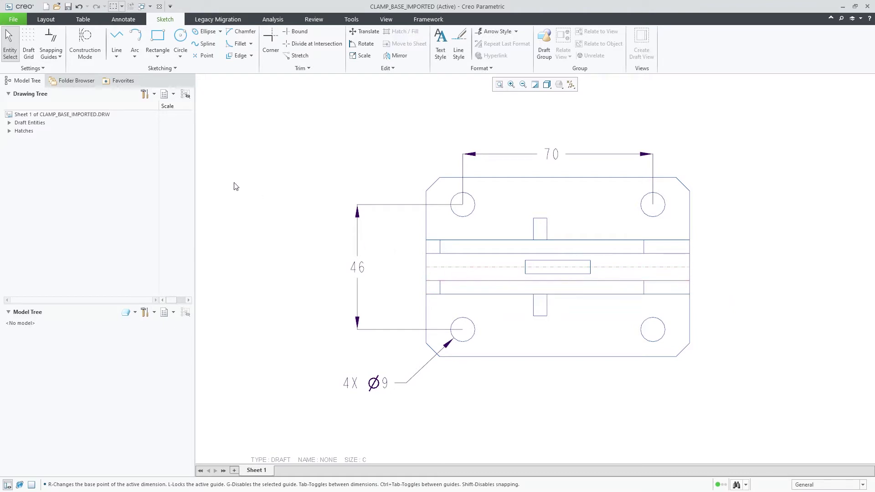
Step: In Construction Mode, draw a vertical centreline between the top and bottom edge midpoints
left_click(88, 56)
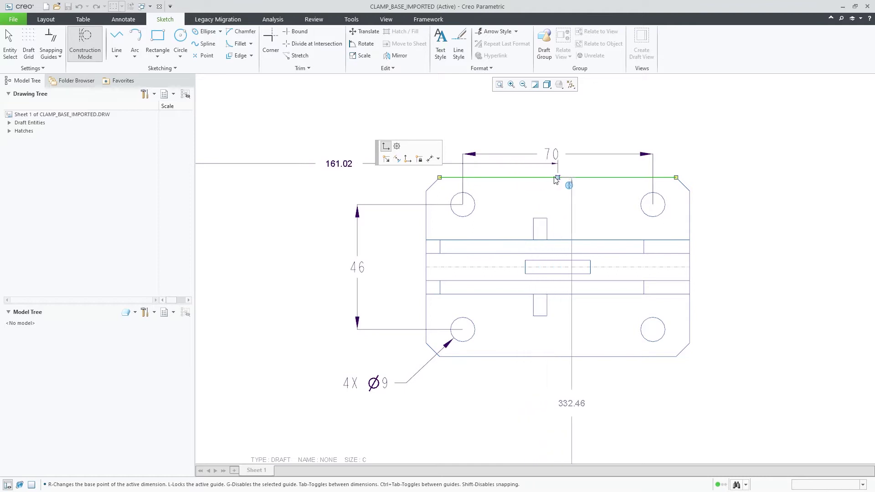
left_click(557, 178)
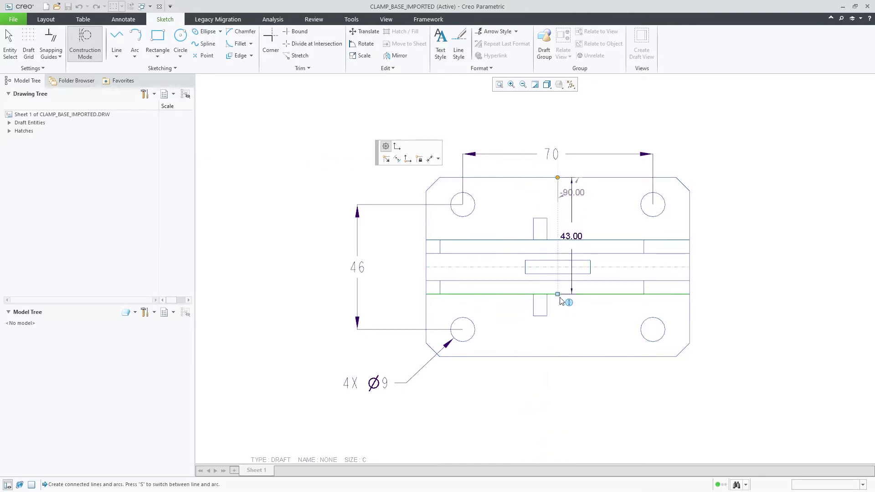
left_click(557, 356)
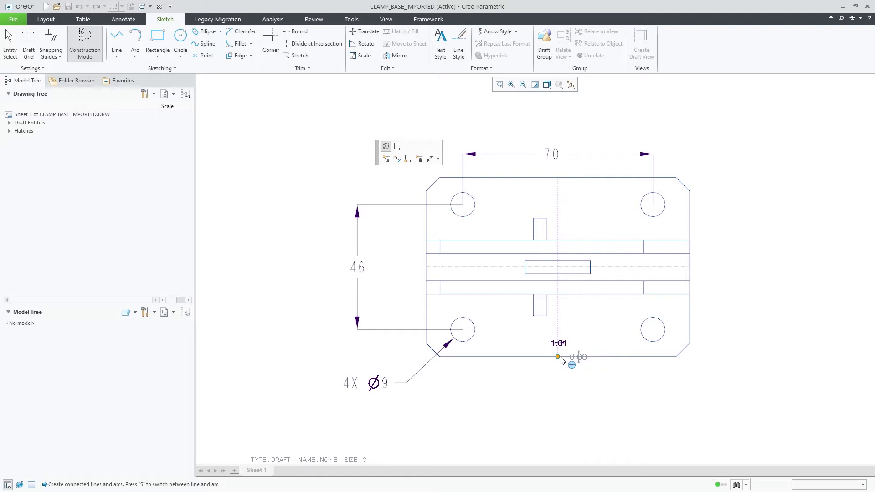
middle_click(574, 339)
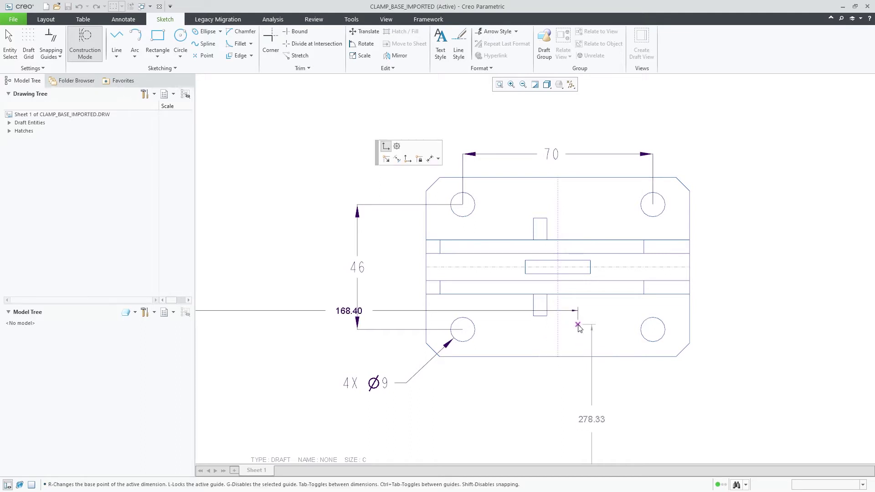
middle_click(579, 329)
left_click(580, 329)
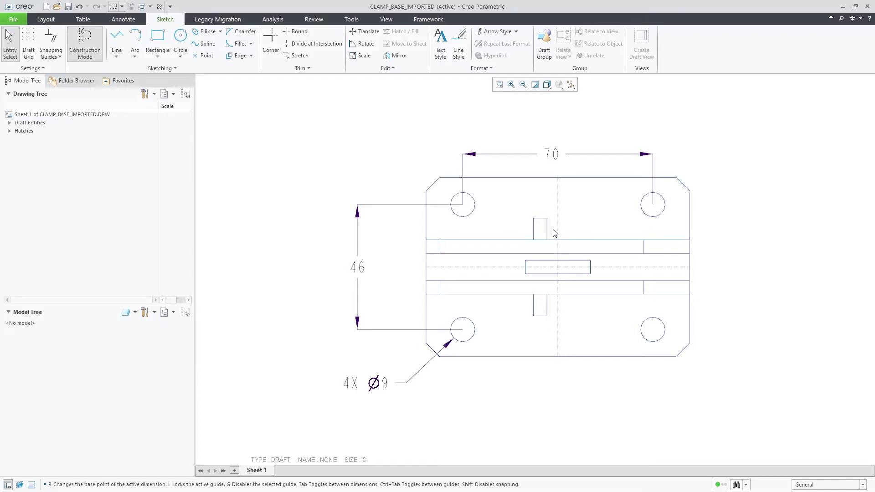
Step: Move the upper and lower slots to 38 from the left edge, 0 vertical offset
left_click_drag(553, 229, 524, 211)
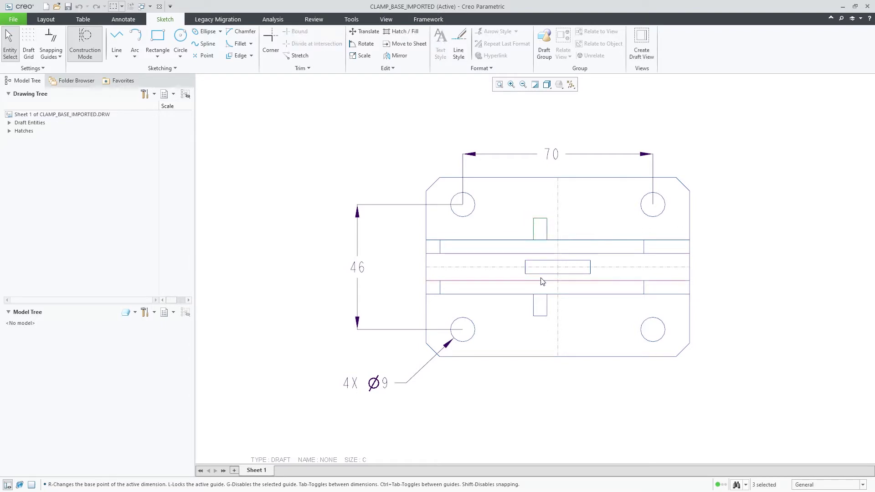
left_click_drag(554, 324, 527, 299)
left_click_drag(535, 244, 522, 227)
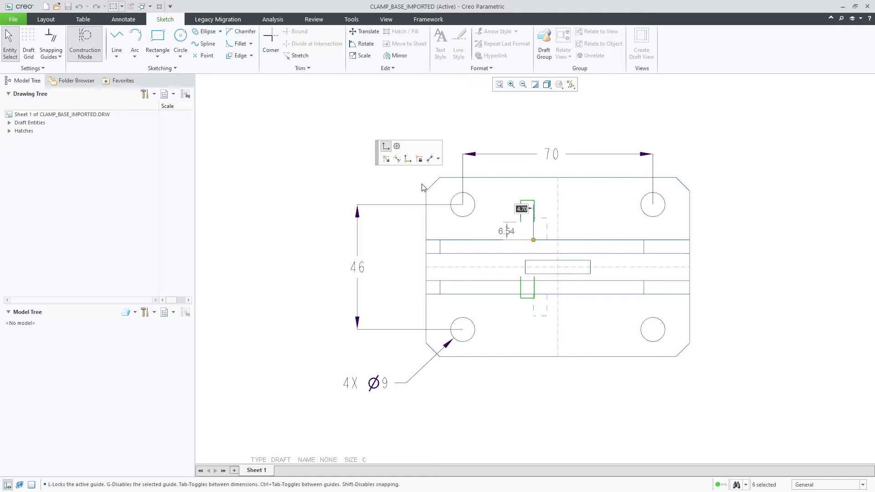
left_click(394, 160)
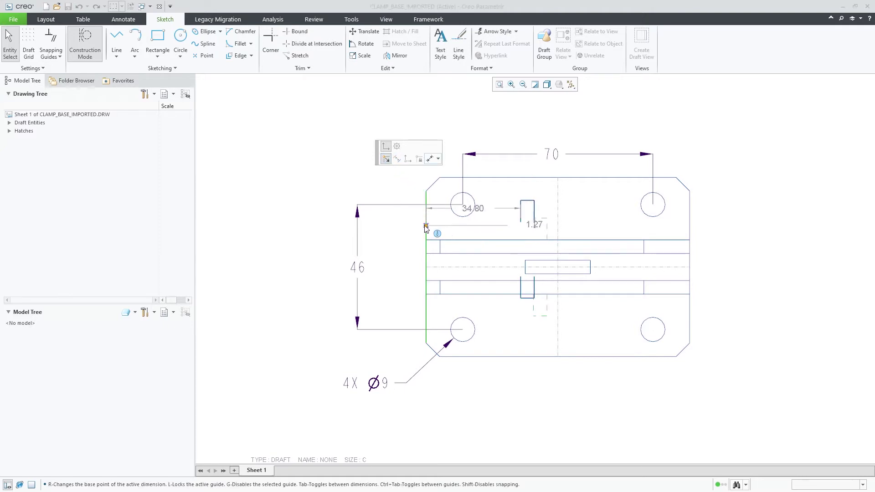
left_click(427, 244)
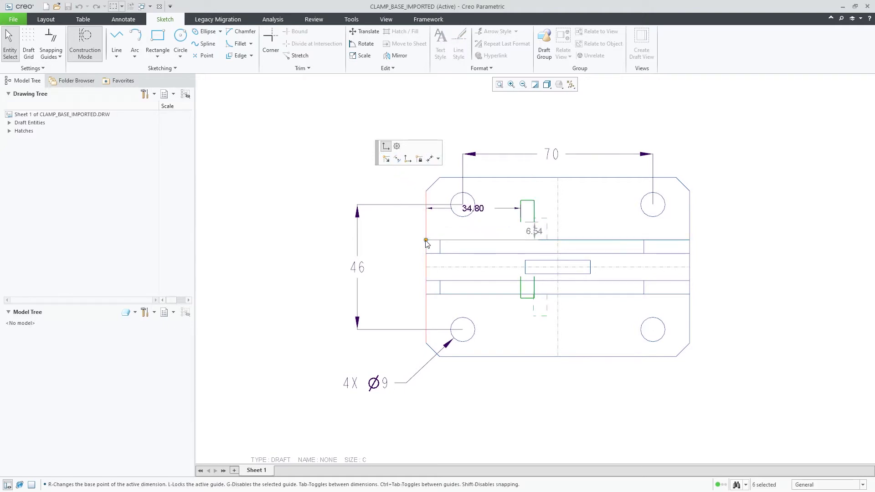
left_click(427, 243)
type("38")
key("Tab")
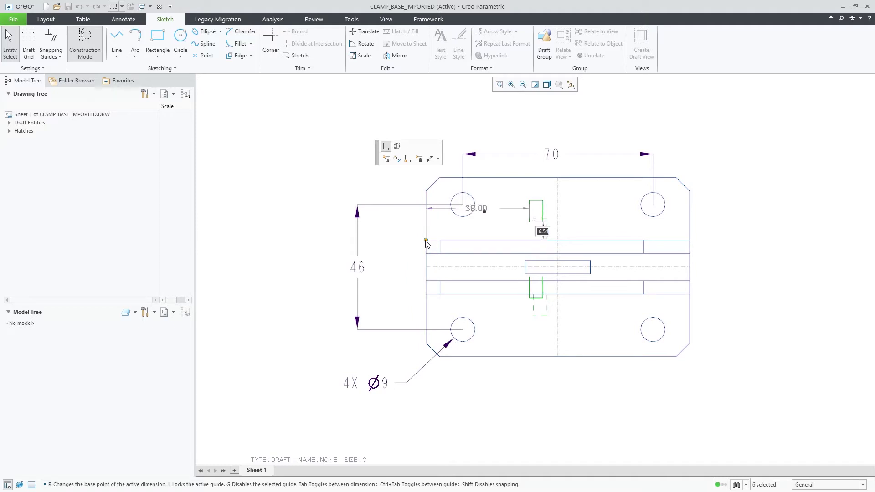
type("0")
key("Tab")
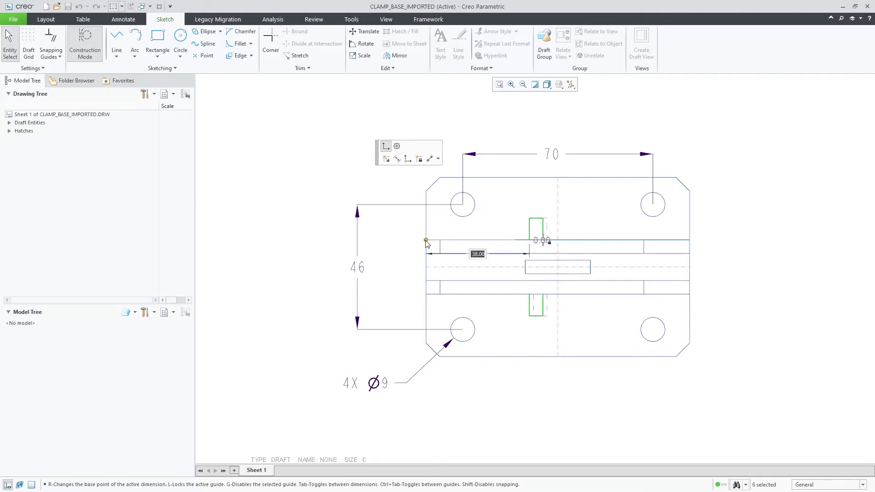
middle_click(426, 242)
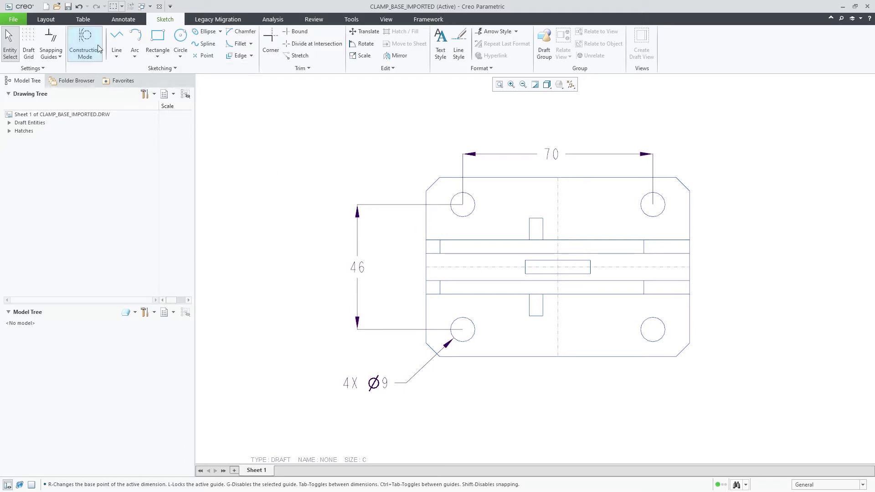
Step: Draw a rectangle toward the right edge, trying values 3 and 0 before releasing them
left_click(158, 40)
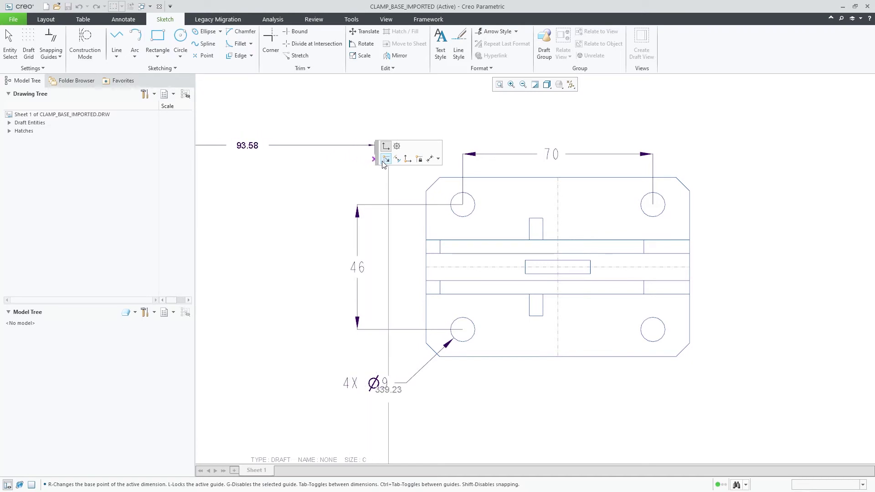
left_click(360, 158)
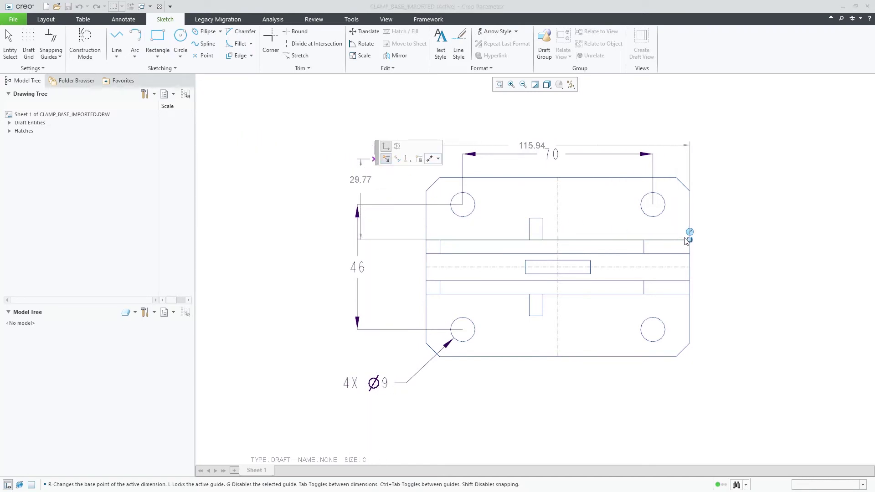
left_click(689, 239)
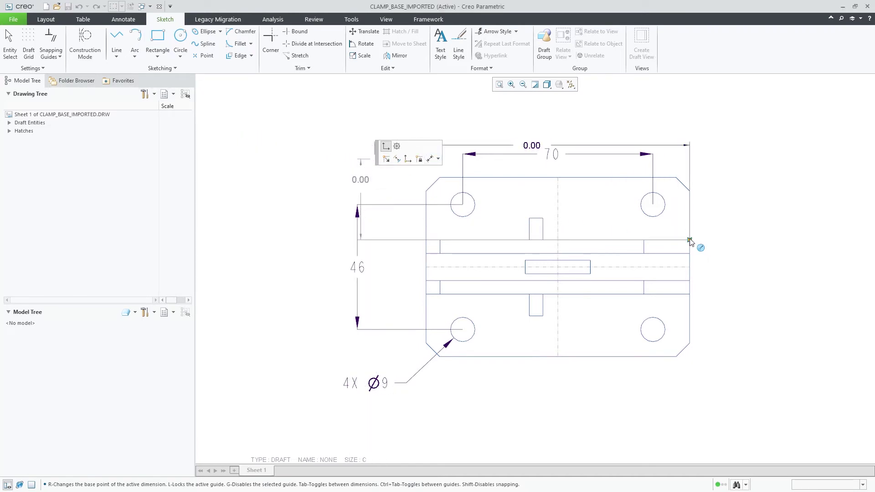
key("Tab")
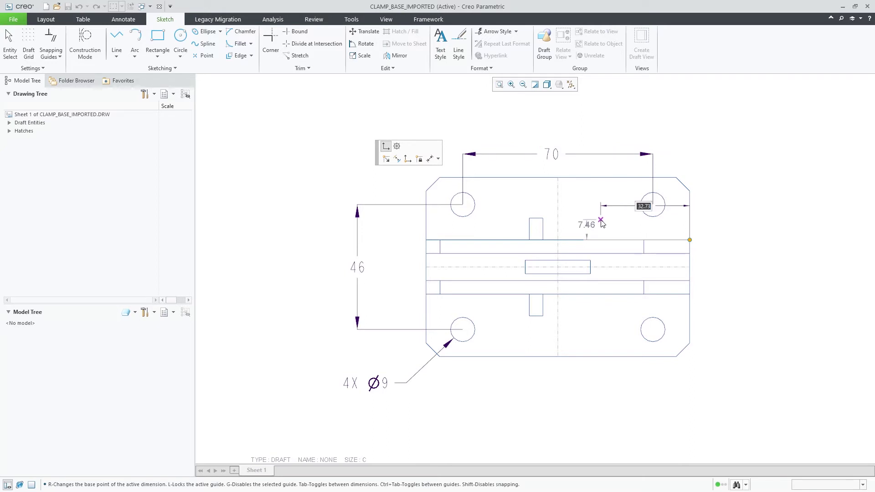
type("35")
key("Tab")
type("0")
key("Tab")
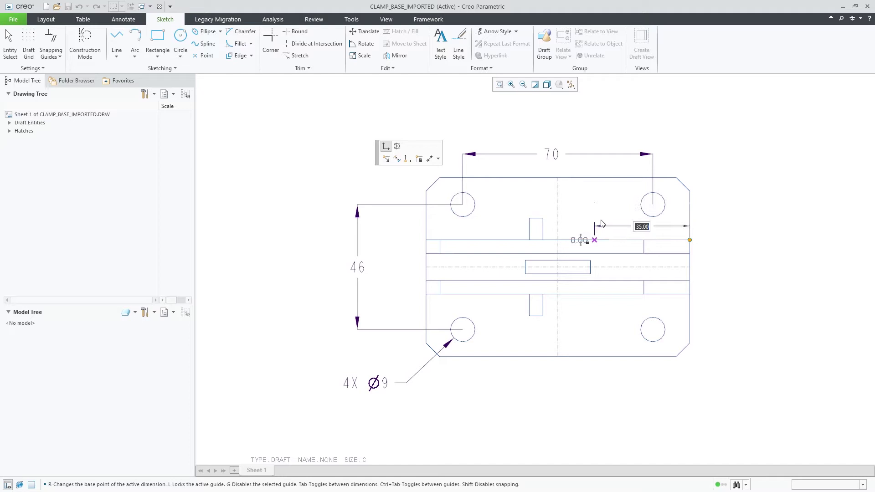
key("Escape")
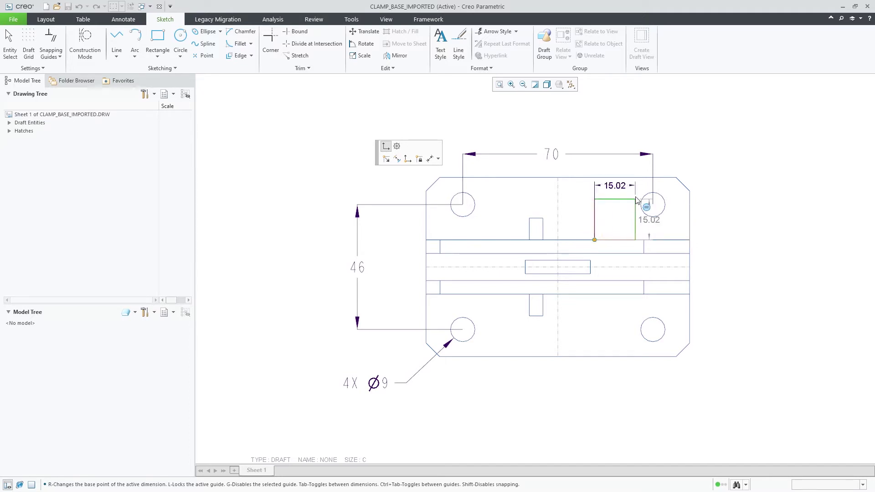
Step: Set the rectangle to 5 × 8 and finish it right of the centreline
key("Tab")
type("5")
key("Tab")
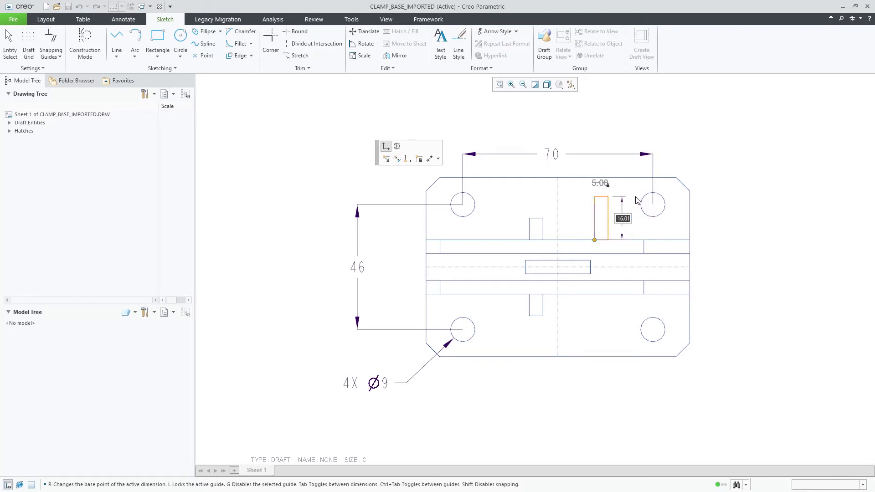
type("8")
key("Tab")
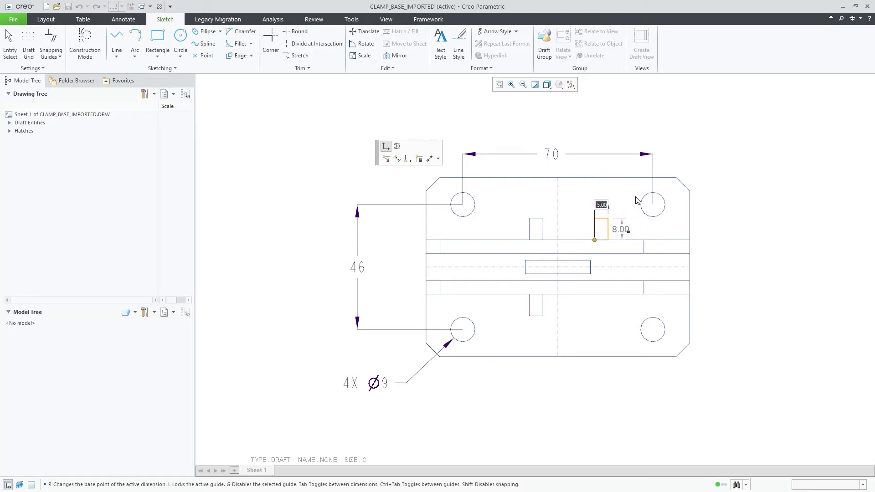
key("Return")
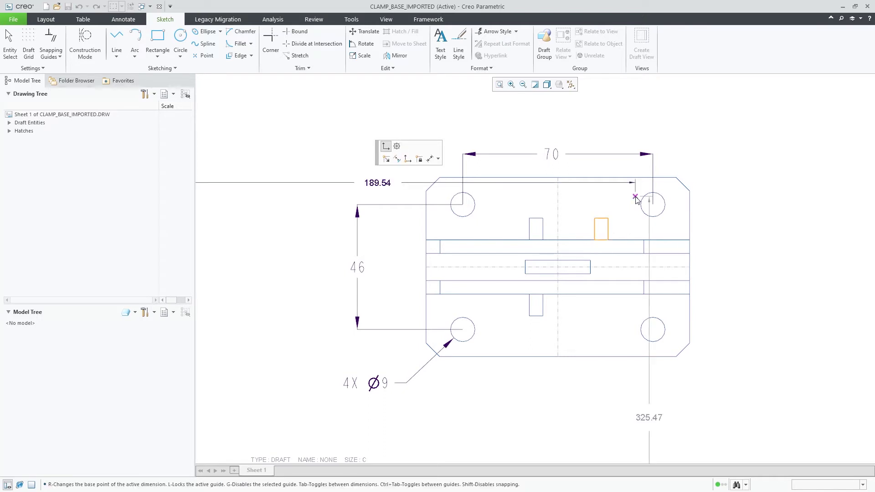
middle_click(632, 206)
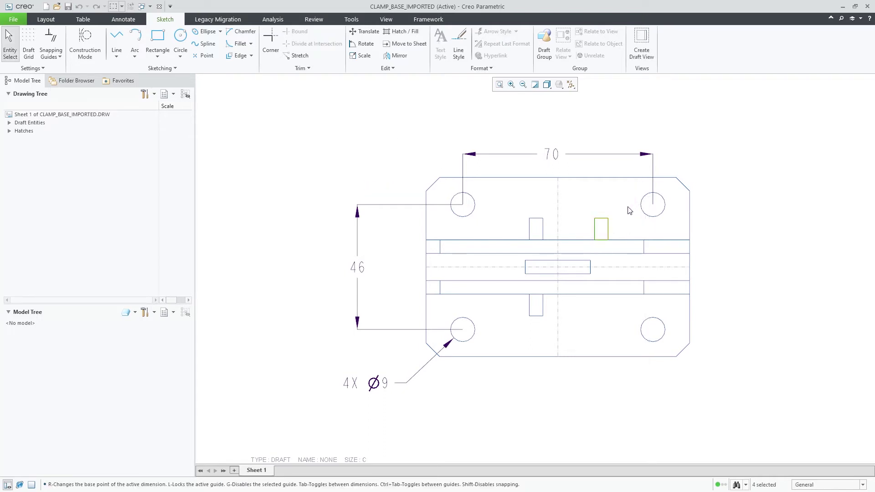
left_click(629, 210)
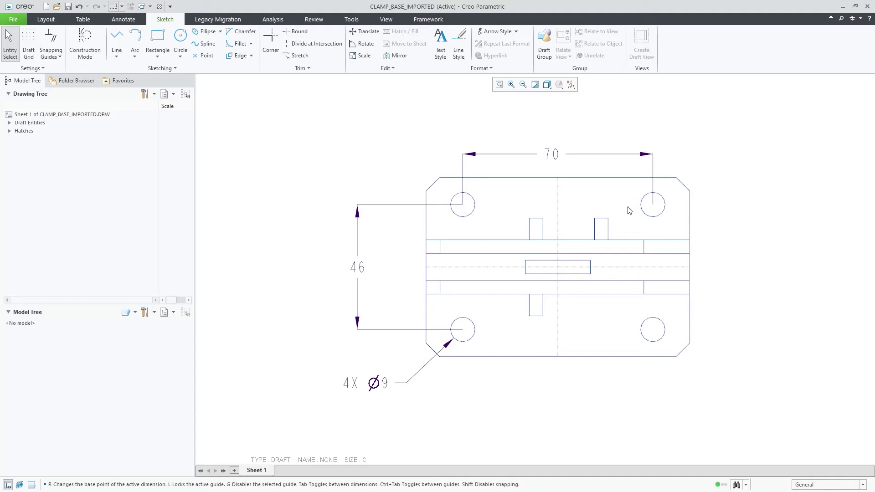
Step: Mirror the new 5 × 8 tab about the horizontal centreline
left_click(395, 55)
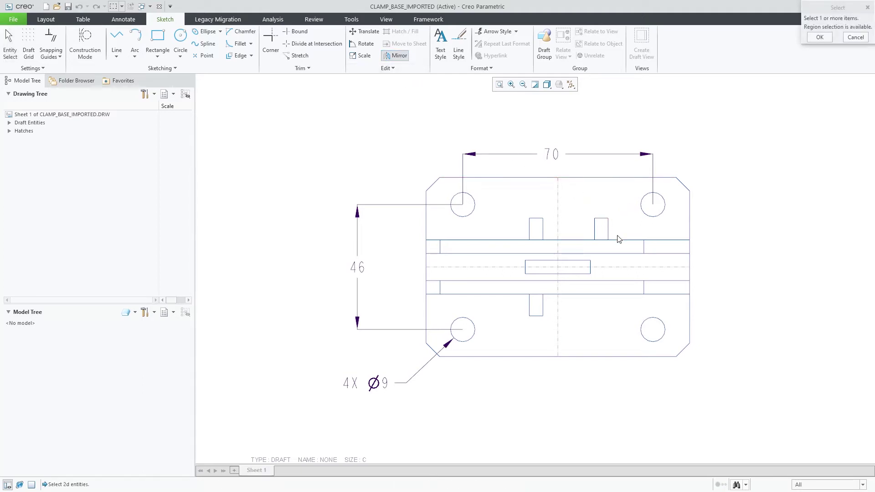
left_click_drag(617, 234, 588, 211)
middle_click(583, 227)
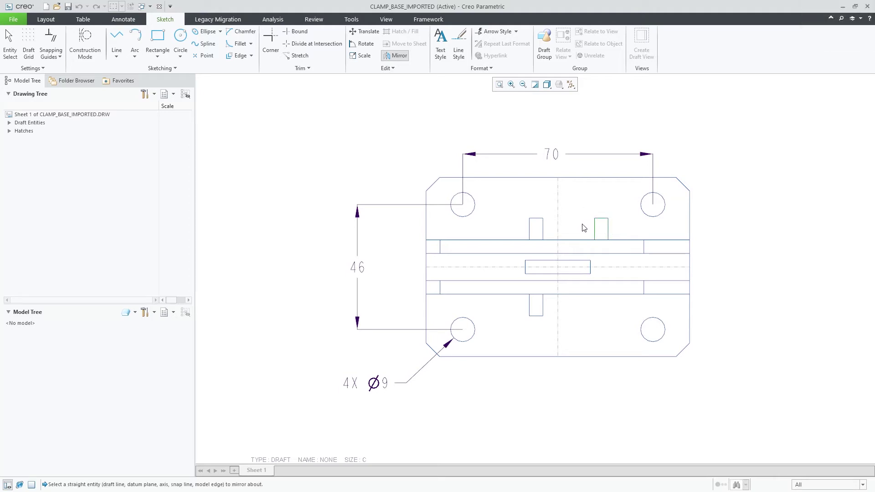
left_click(611, 268)
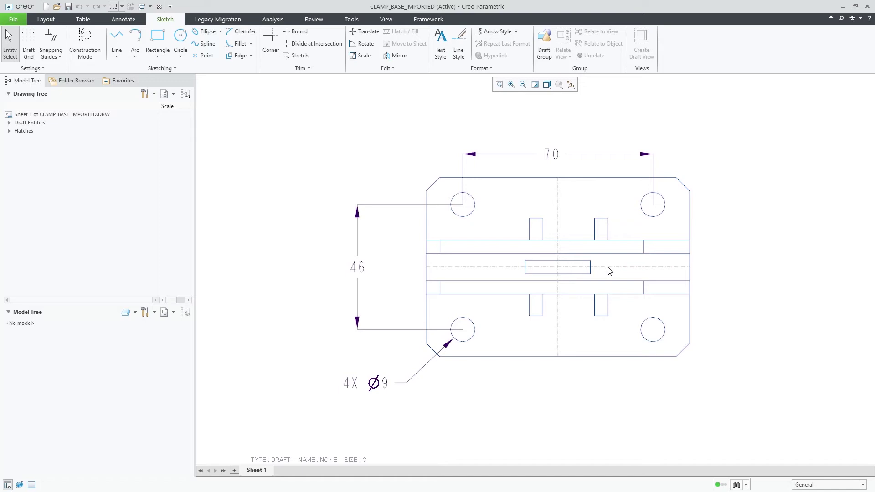
Step: Add centre-and-point arcs across the right and left ends of the central rectangle
scroll(580, 272, "up", 5)
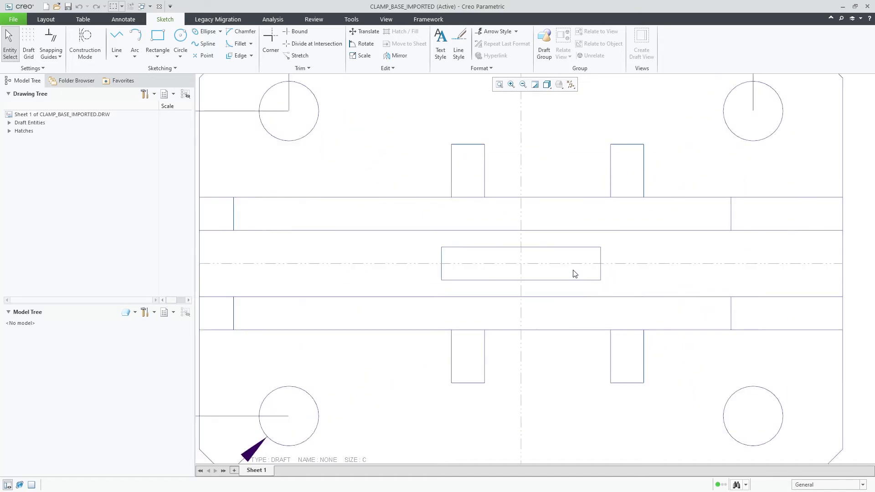
right_click(637, 251)
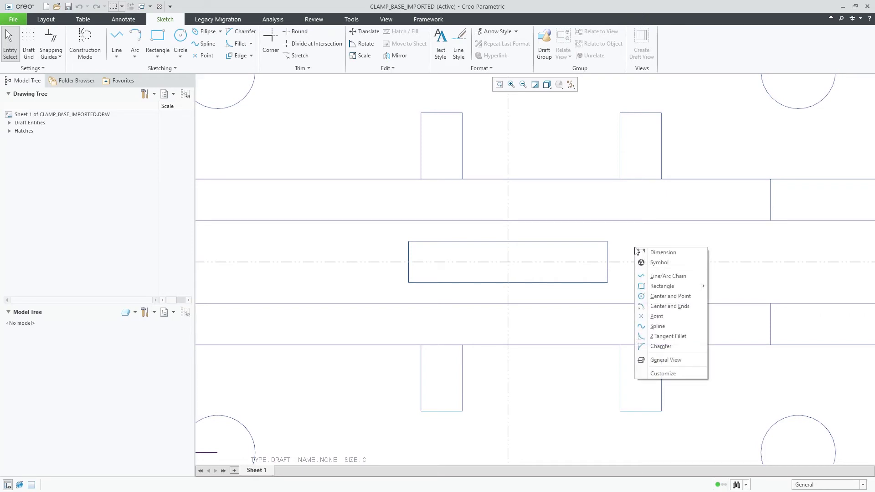
left_click(673, 303)
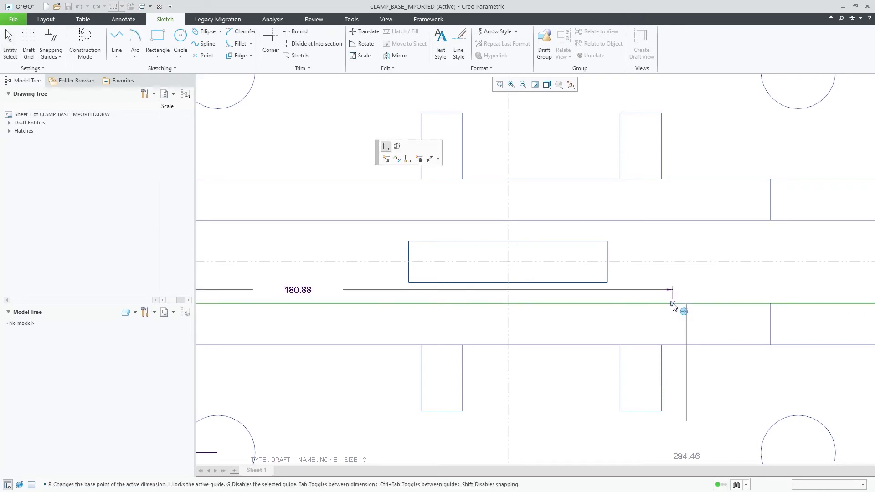
left_click(607, 266)
left_click(608, 282)
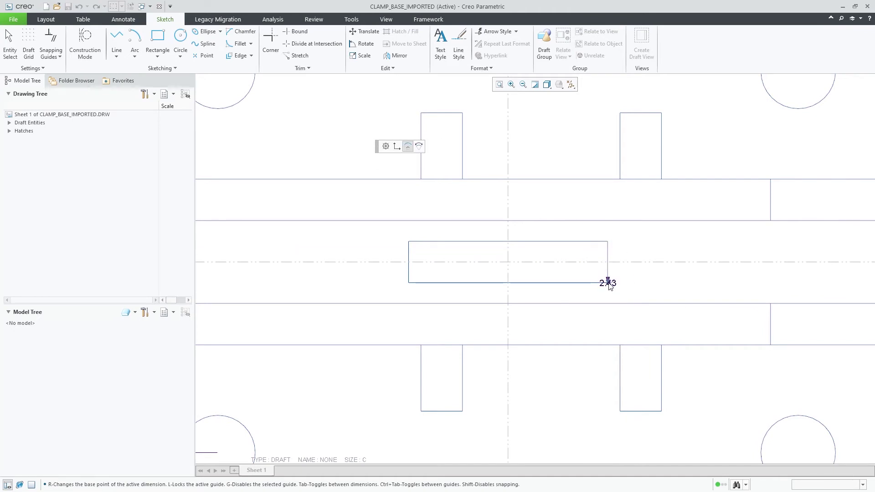
left_click(607, 241)
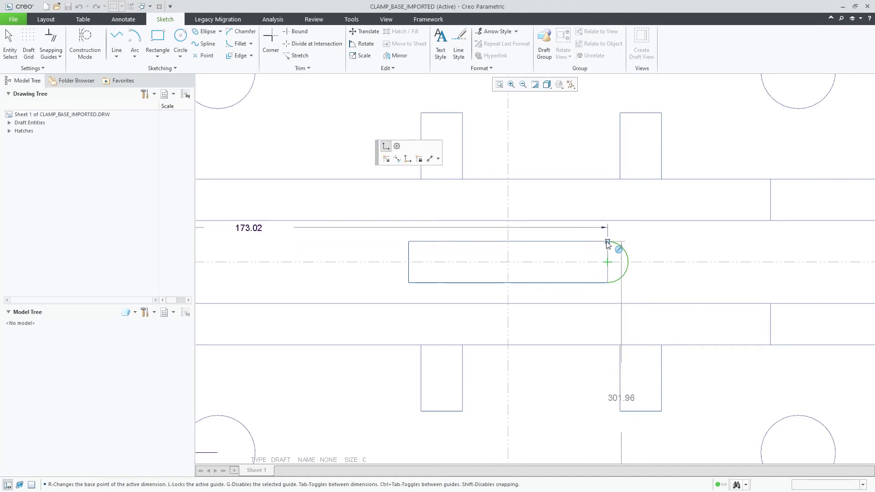
left_click(410, 263)
left_click(409, 283)
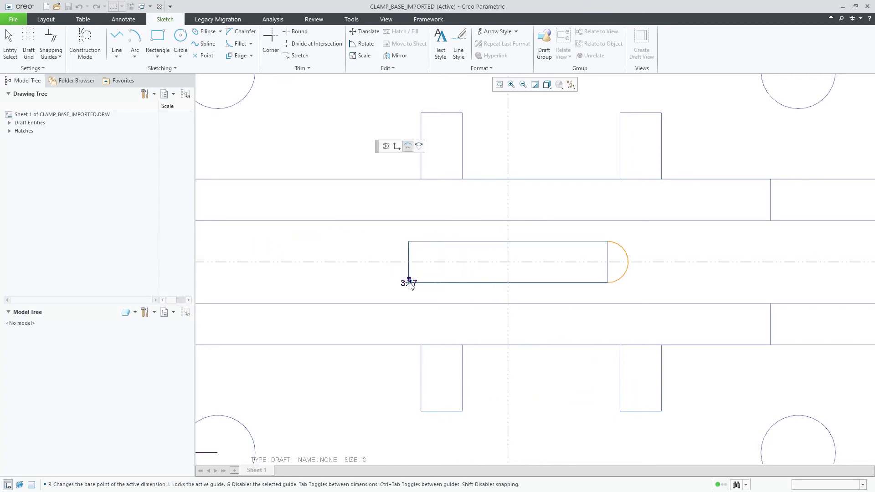
left_click(410, 242)
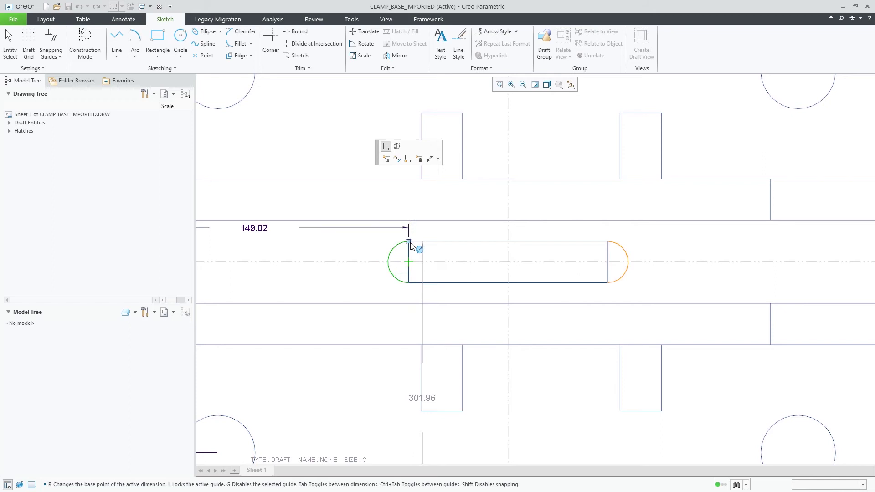
middle_click(462, 236)
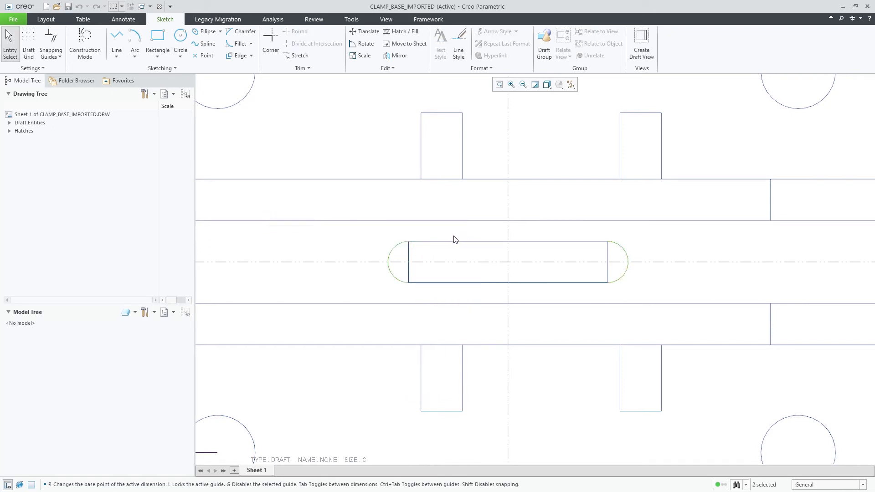
left_click(452, 235)
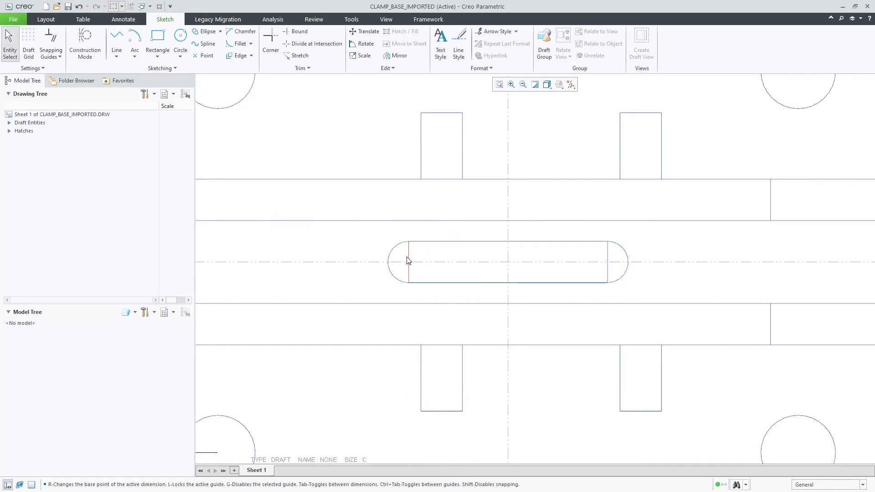
Step: Delete the slot's two vertical end edges and refit the sheet
left_click(408, 260)
left_click(607, 259, "ctrl")
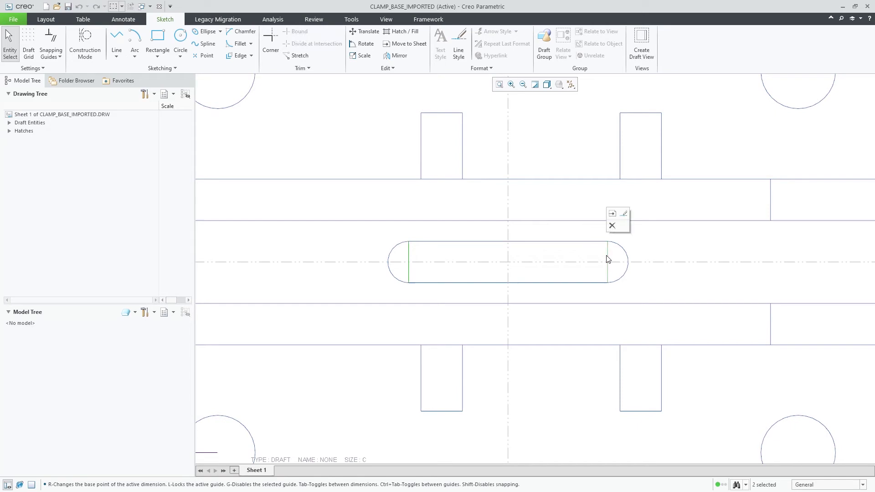
left_click(612, 226)
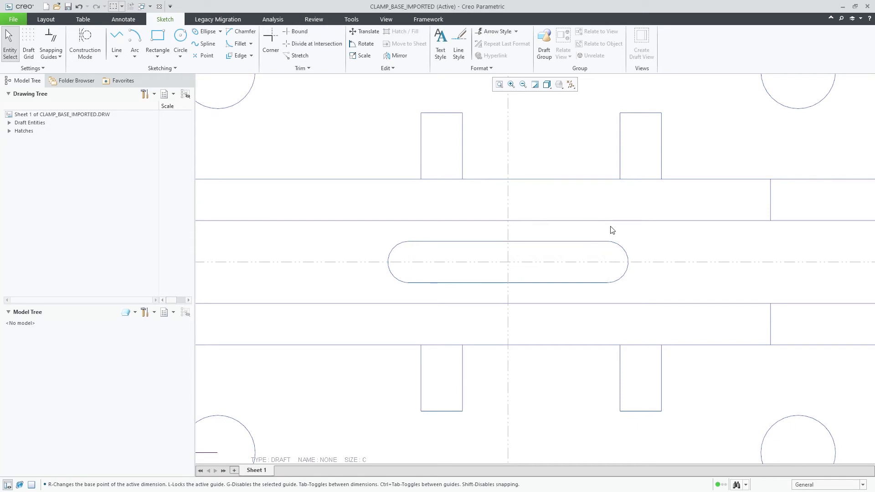
left_click(499, 85)
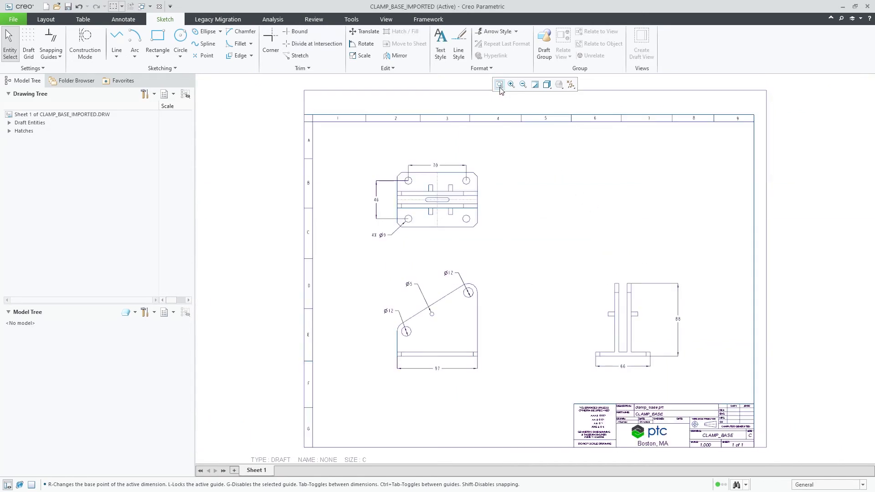
Step: Draw two vertical construction guides from the top view down to the lower view's base edge
left_click(89, 45)
left_click(116, 44)
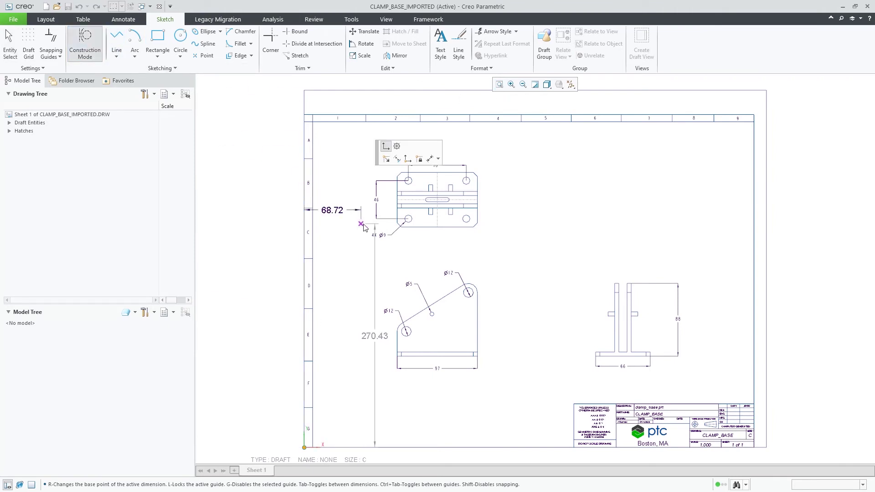
scroll(401, 242, "down", 3)
left_click(445, 198)
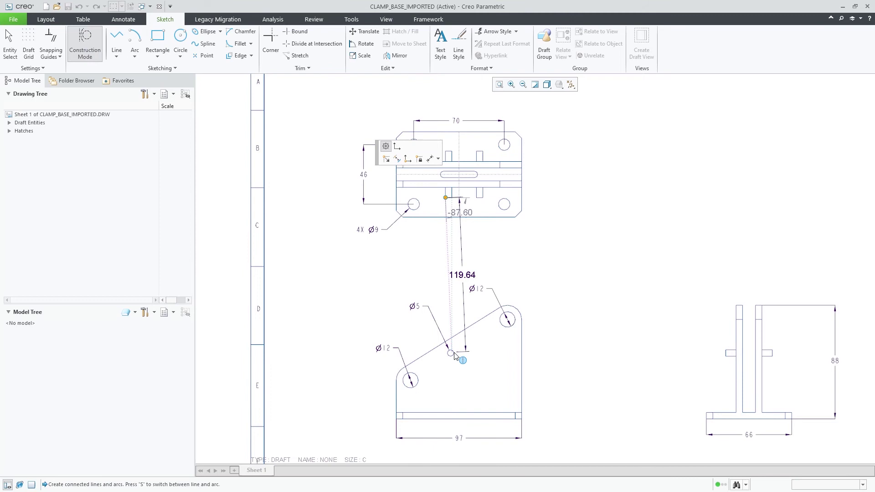
left_click(445, 418)
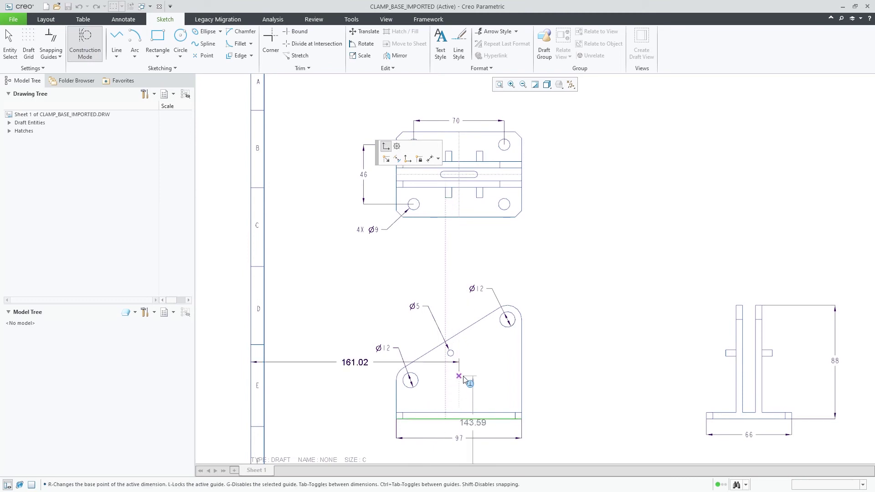
left_click(453, 201)
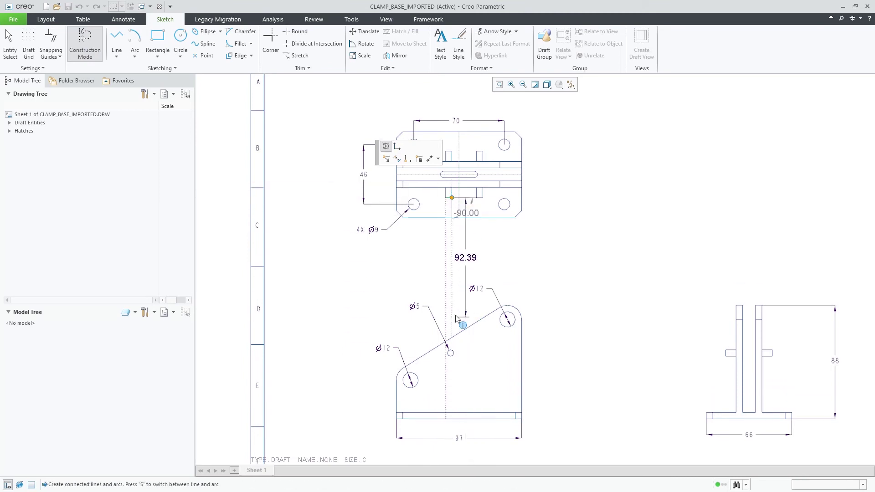
scroll(453, 420, "down", 2)
left_click(452, 420)
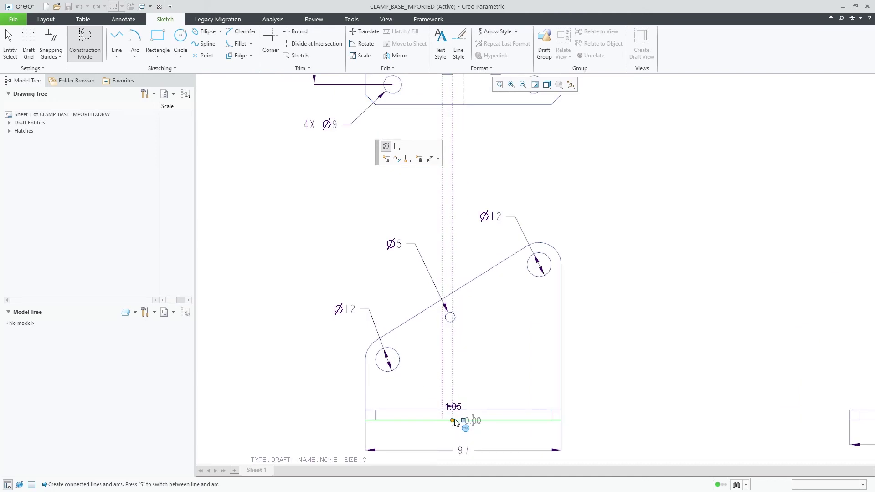
middle_click(456, 401)
Step: Add two more vertical construction guides from the top view to the lower view's base
scroll(497, 154, "up", 1)
middle_click_drag(499, 154, 474, 186)
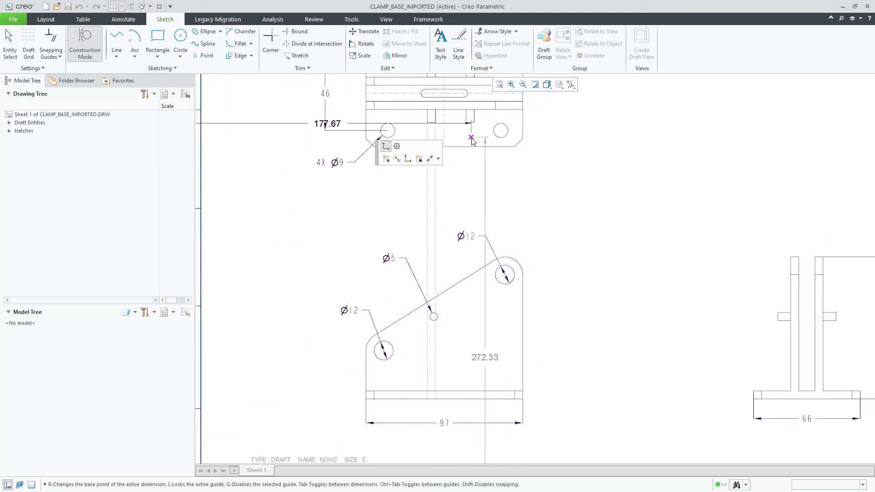
left_click(466, 122)
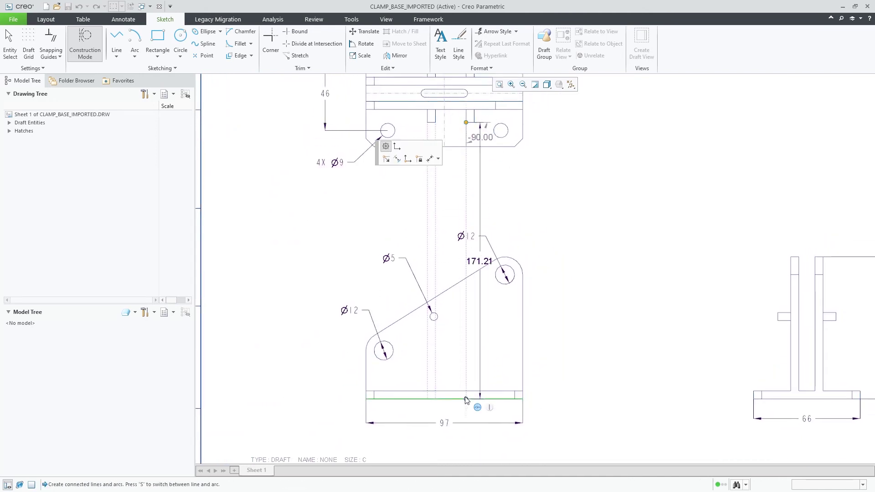
left_click(465, 398)
middle_click(465, 399)
left_click(475, 123)
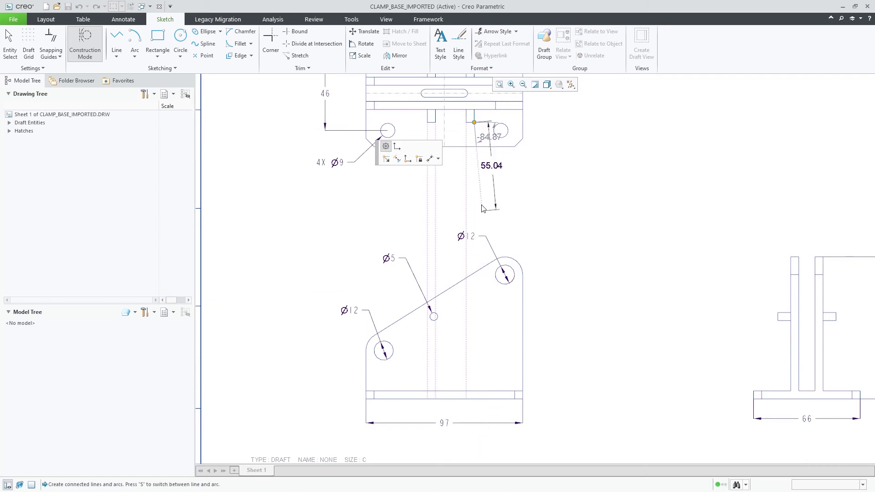
left_click(474, 399)
middle_click(474, 392)
middle_click(487, 359)
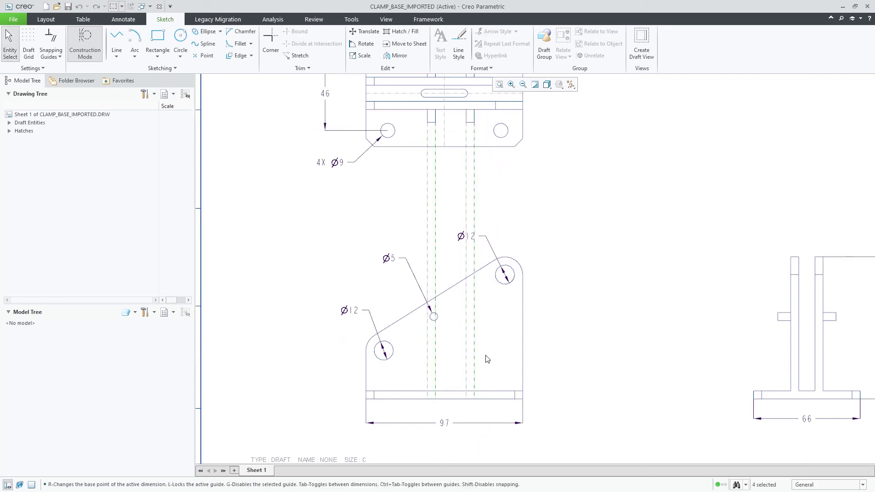
Step: Drag the small Ø5 hole circle onto the vertical guide, changing its 3.55 offset to 0
scroll(442, 332, "down", 5)
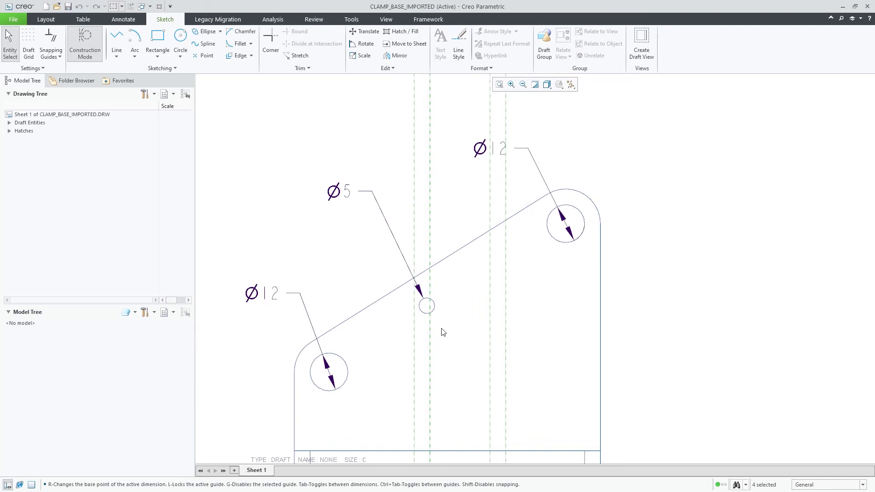
left_click(447, 311)
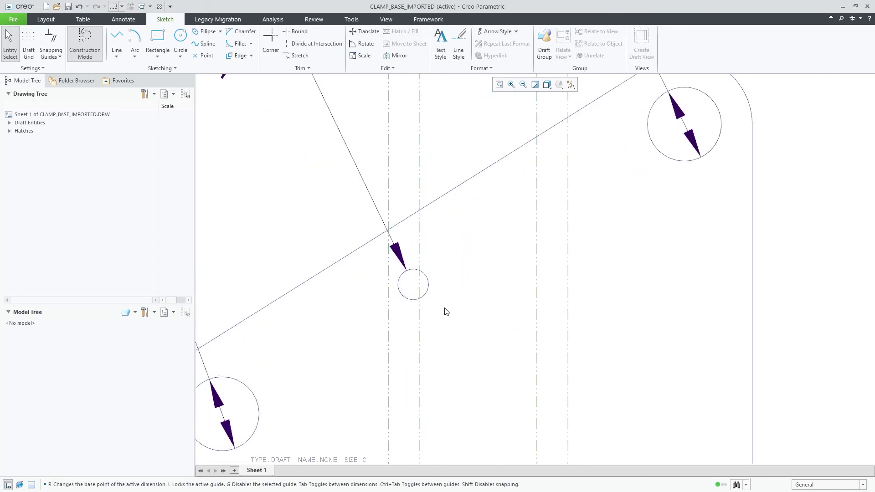
left_click(410, 299)
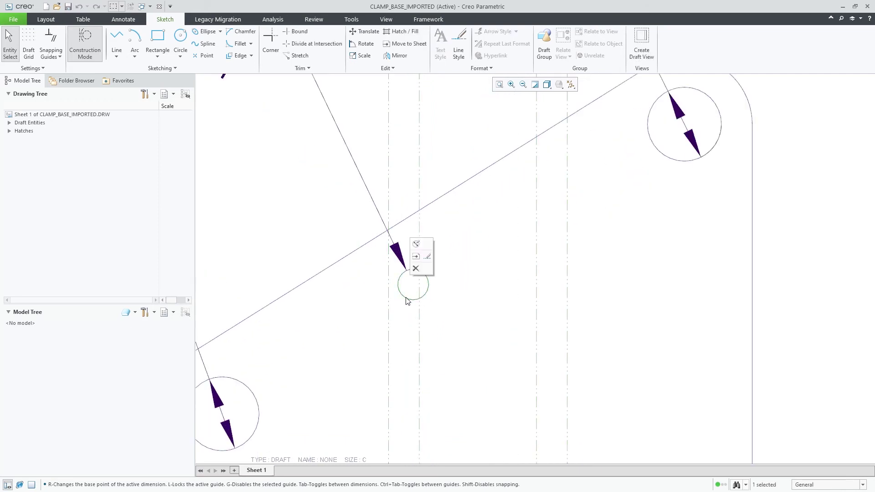
left_click_drag(407, 300, 387, 319)
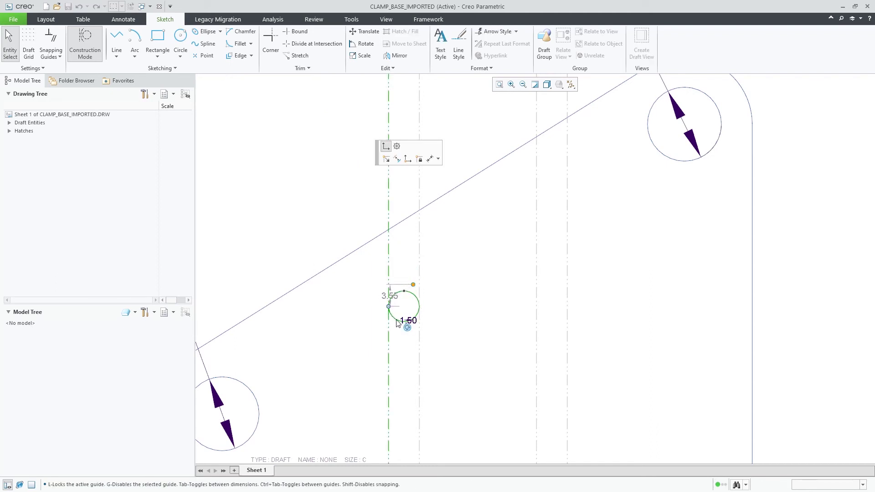
key("Tab")
left_click(398, 322)
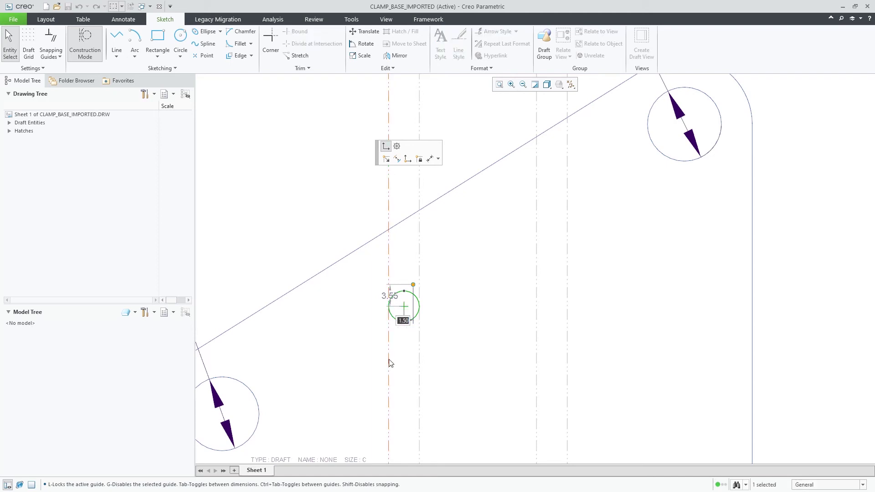
key("Tab")
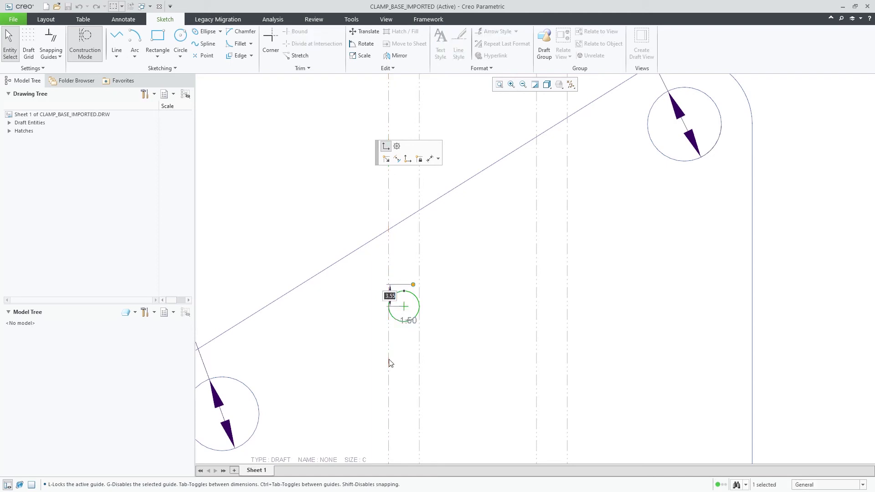
type("0")
key("Tab")
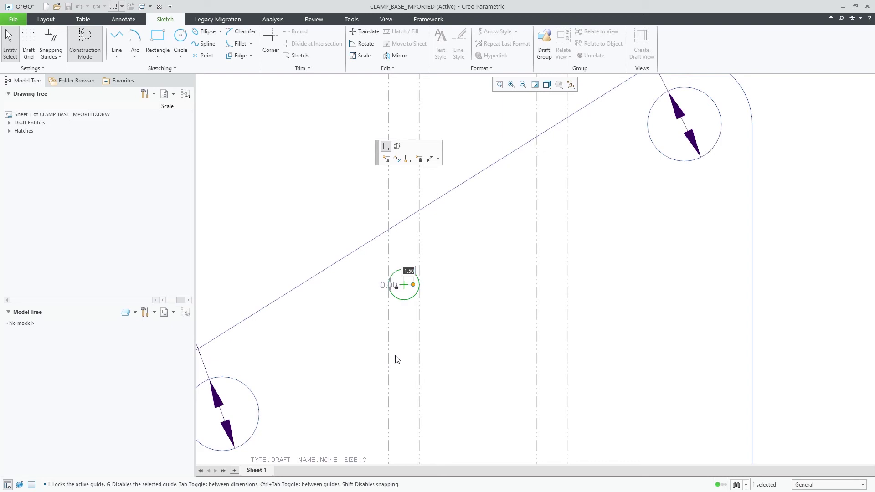
key("Return")
left_click(405, 353)
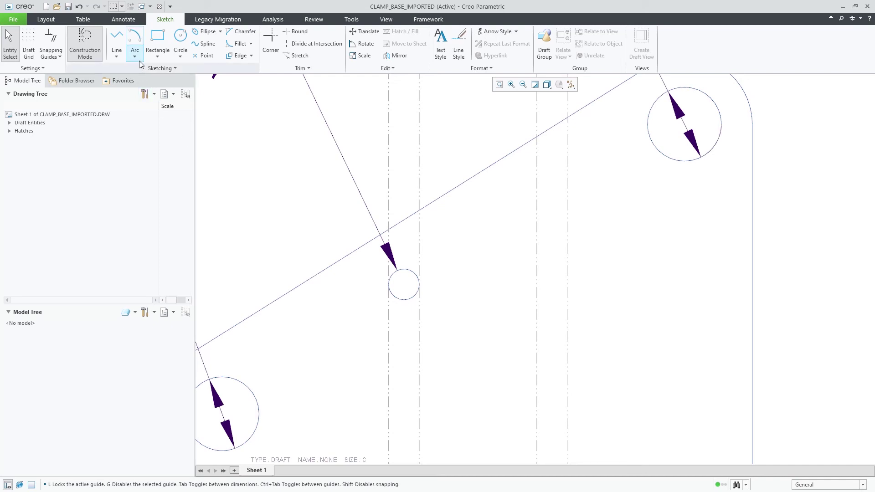
Step: Draw a solid 3-tangent circle between the right construction lines and the small circle
left_click(181, 56)
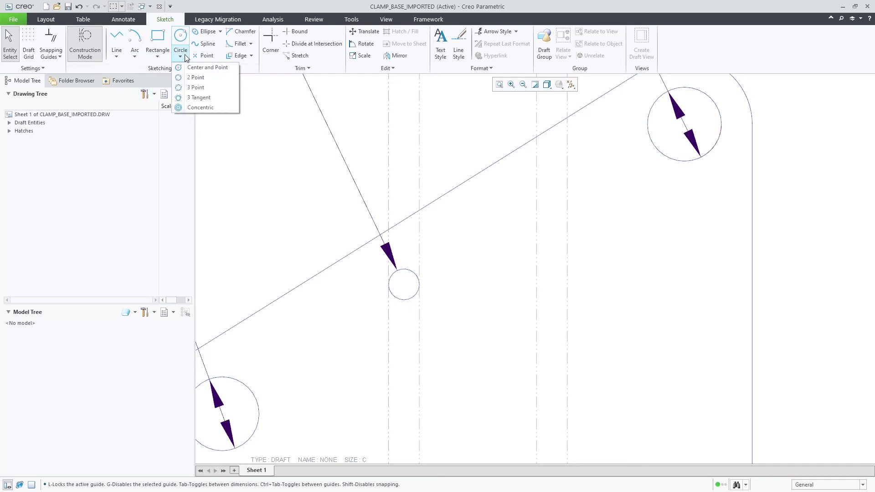
left_click(204, 97)
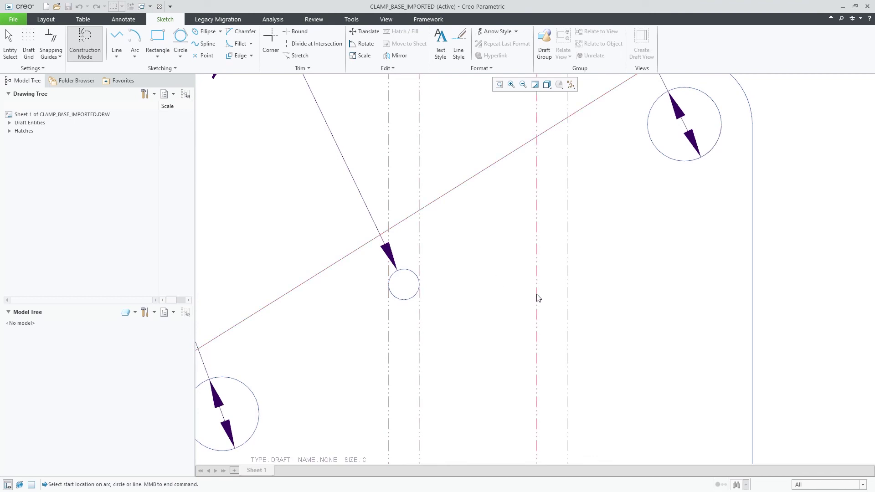
left_click(567, 291)
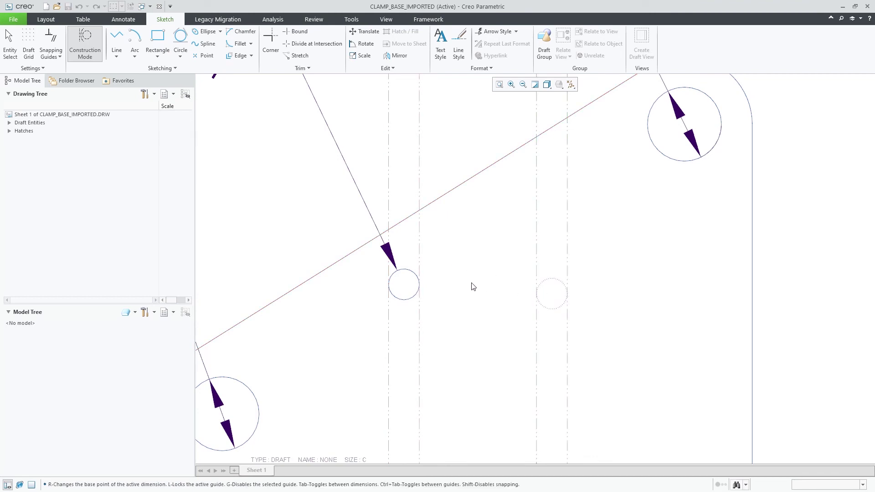
left_click(405, 299)
left_click(554, 274)
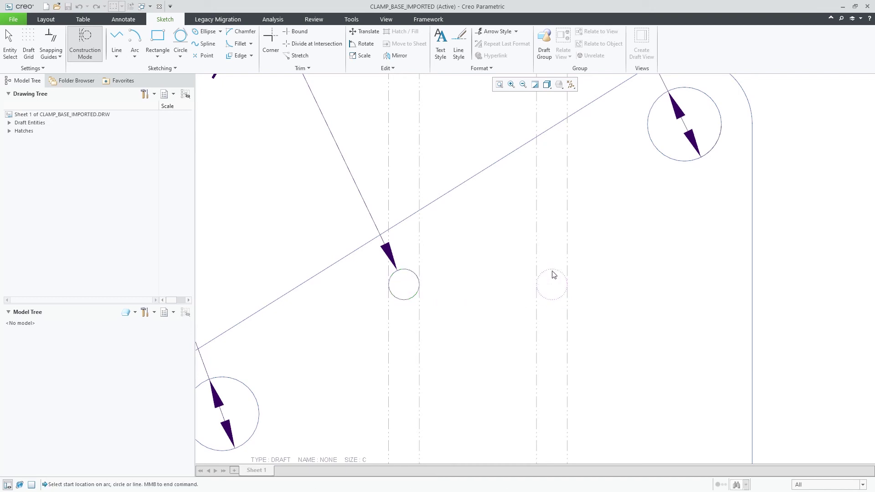
middle_click(581, 276)
right_click(582, 278)
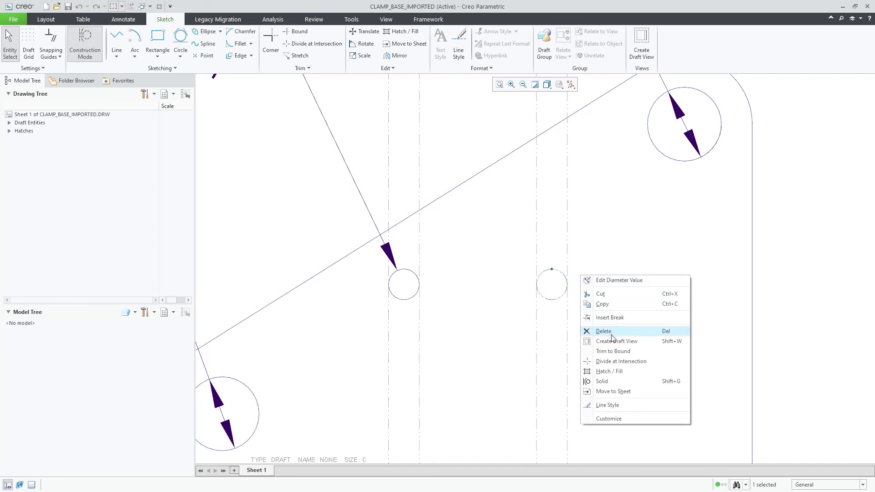
left_click(602, 382)
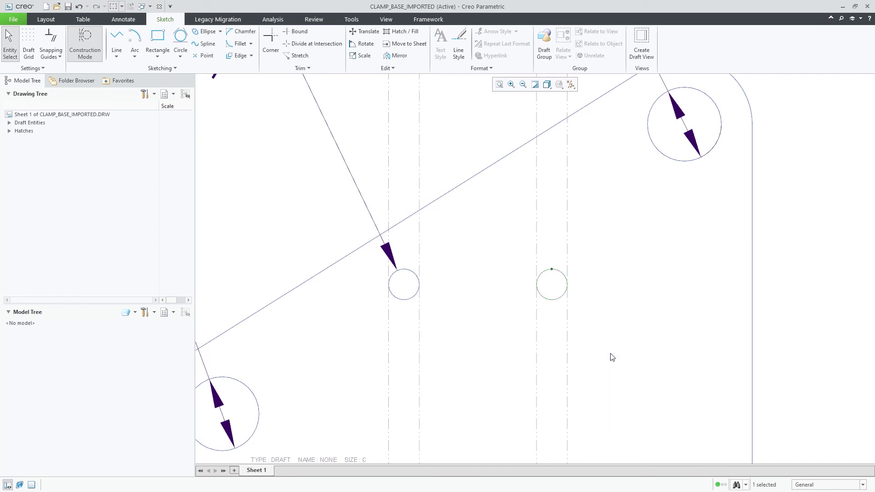
left_click(599, 311)
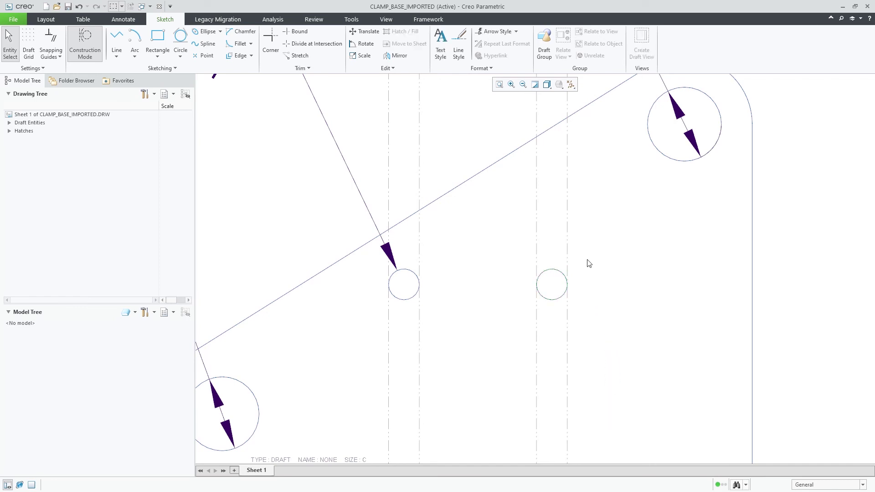
Step: Refit the sheet and delete the construction lines between the views
left_click(500, 84)
left_click(429, 262)
left_click(432, 264, "ctrl")
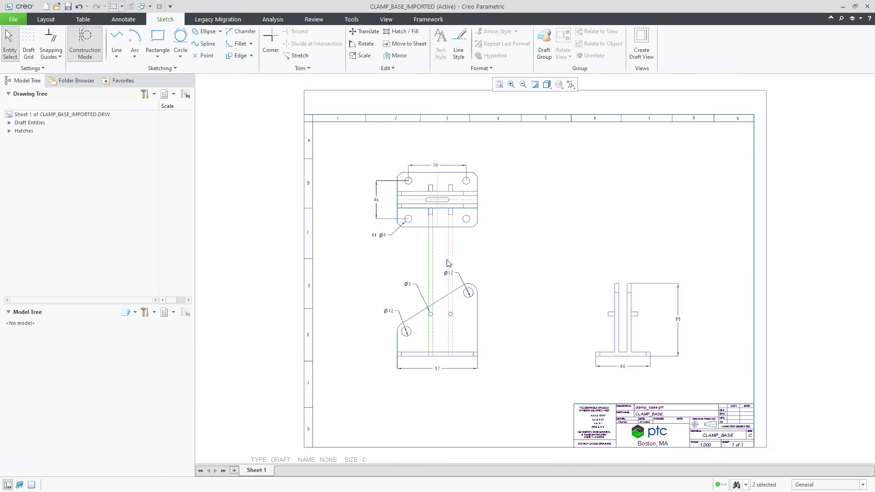
key("Delete")
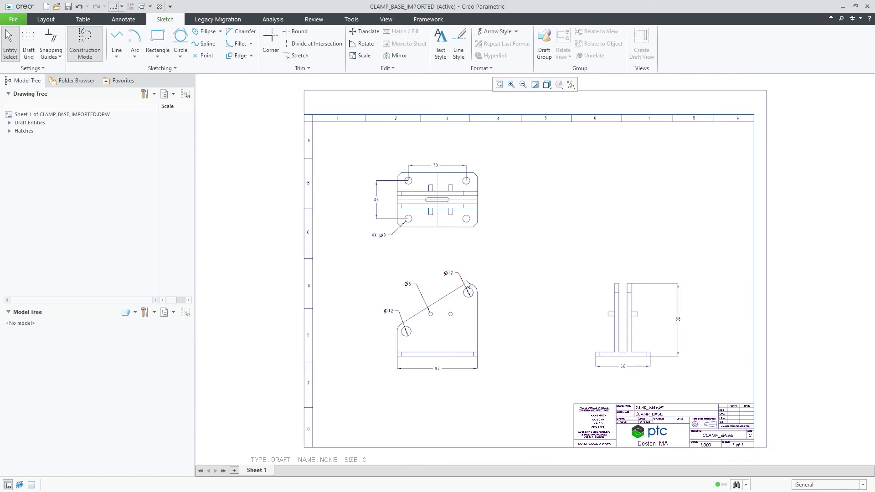
Step: Turn the lower-left, right and top views into draft views DRAFT_VIEW_1–3
left_click_drag(367, 264, 503, 393)
left_click(640, 61)
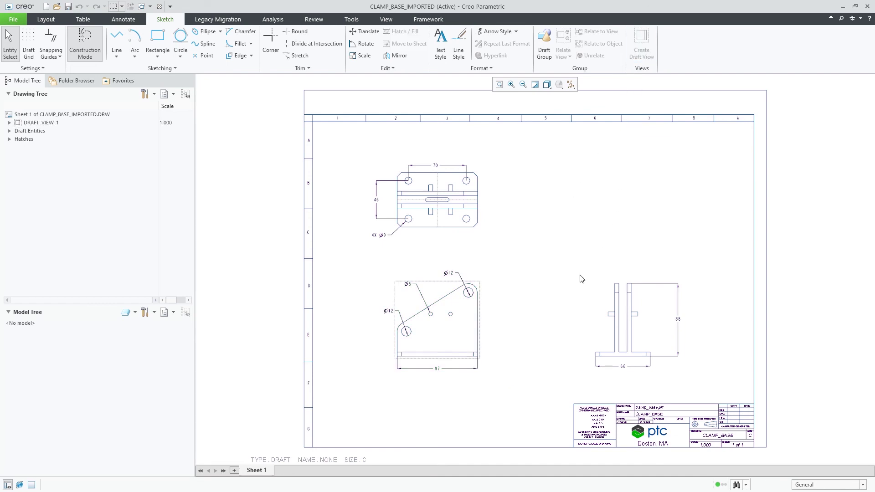
left_click_drag(573, 264, 687, 390)
right_click(697, 326)
left_click(735, 392)
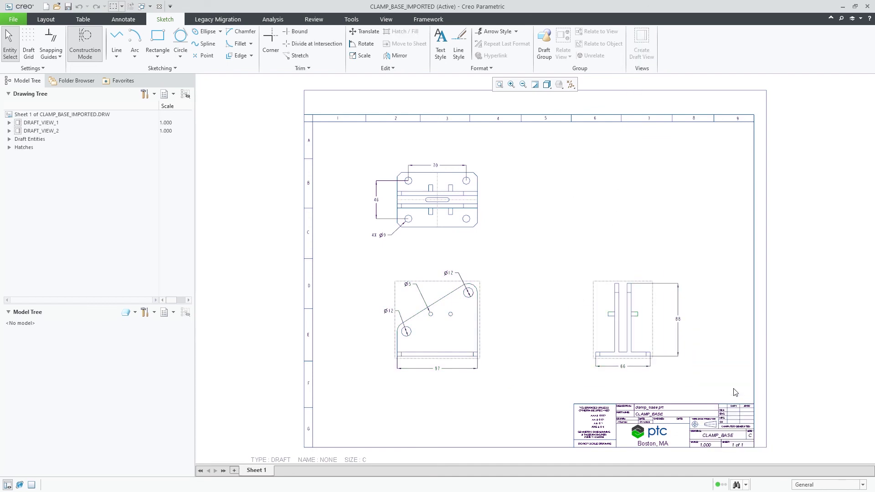
left_click_drag(357, 148, 498, 273)
right_click(505, 218)
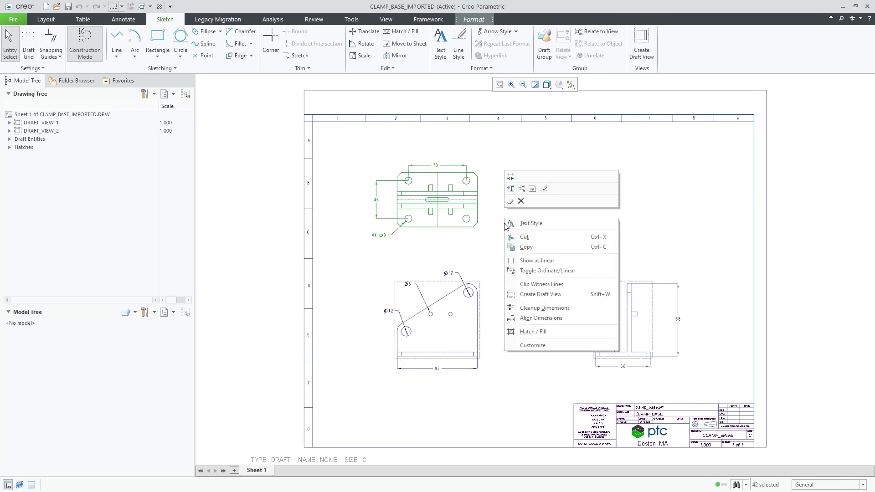
left_click(551, 296)
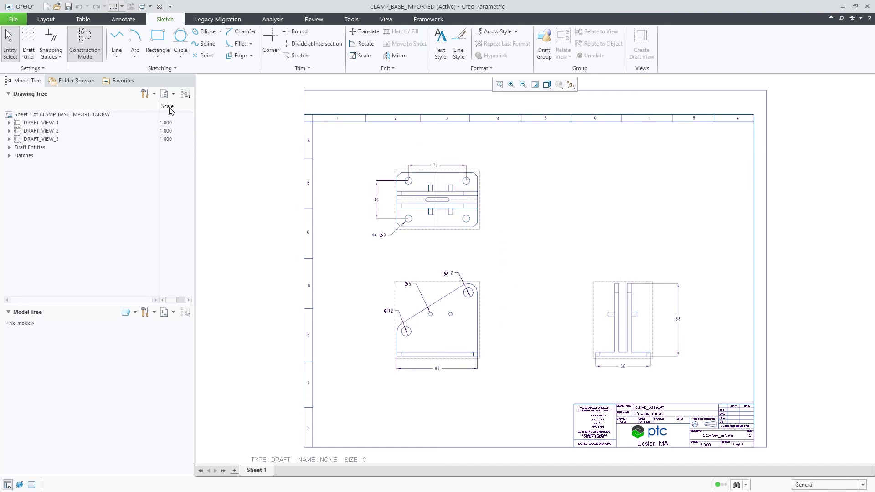
Step: Sort the drawing tree by parent views
left_click(165, 94)
mouse_move(215, 151)
left_click(279, 158)
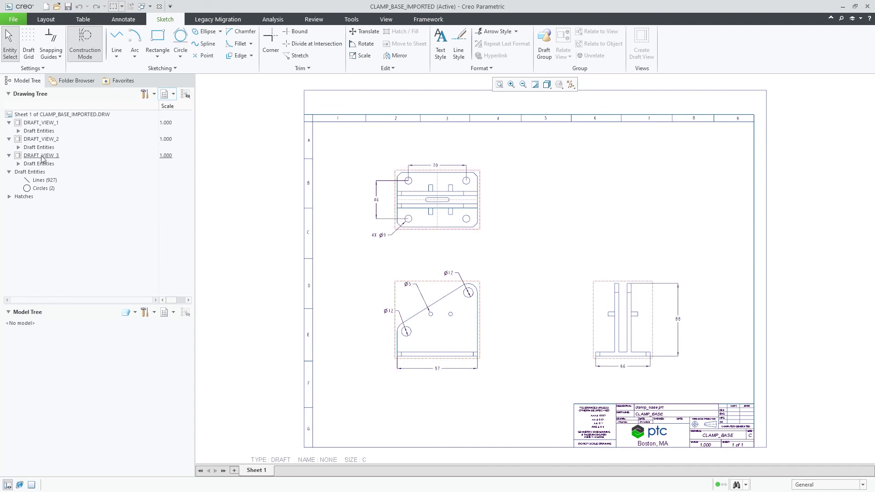
Step: Keep DRAFT_VIEW_1's view type as General and confirm
double_click(474, 334)
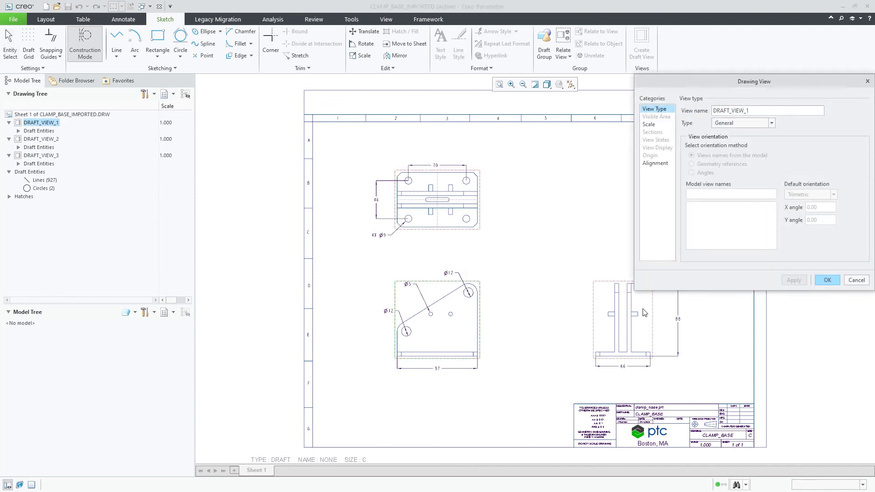
left_click(754, 123)
left_click(736, 133)
left_click(827, 280)
Step: Make DRAFT_VIEW_2 a Projection view of DRAFT_VIEW_1, then open DRAFT_VIEW_3's type choices
double_click(602, 318)
left_click(732, 123)
left_click(736, 139)
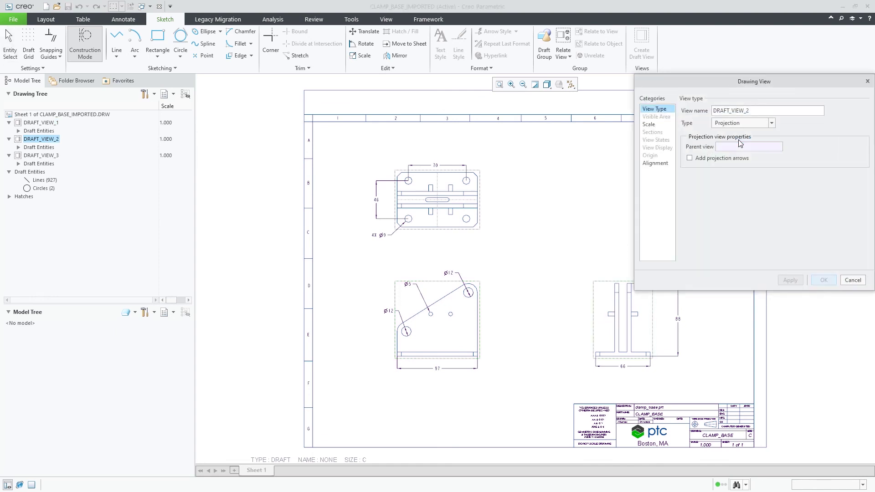
left_click(446, 335)
left_click(824, 279)
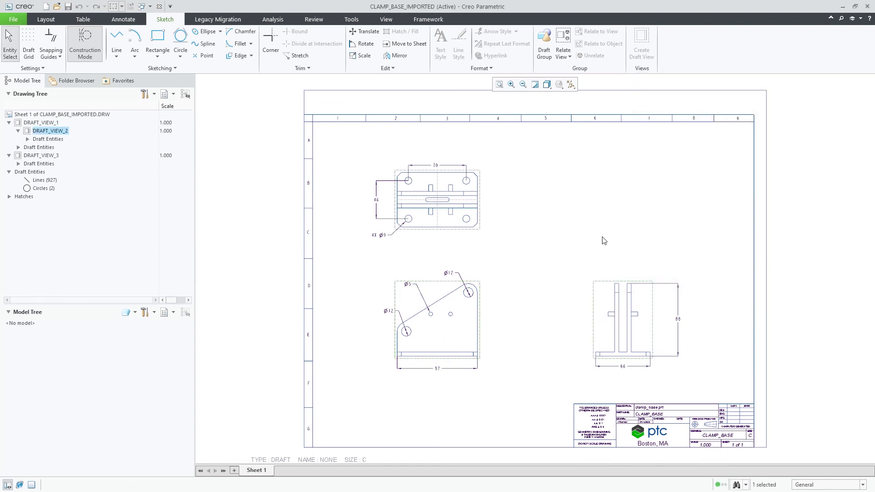
double_click(479, 234)
left_click(743, 123)
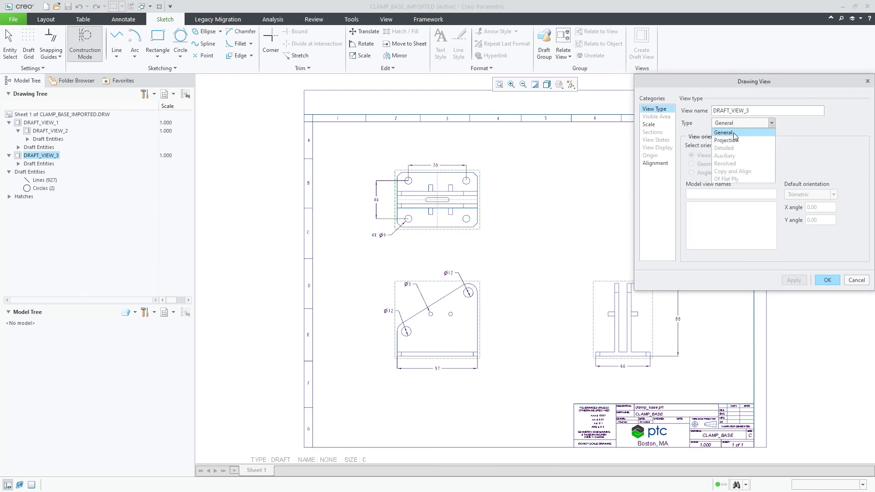